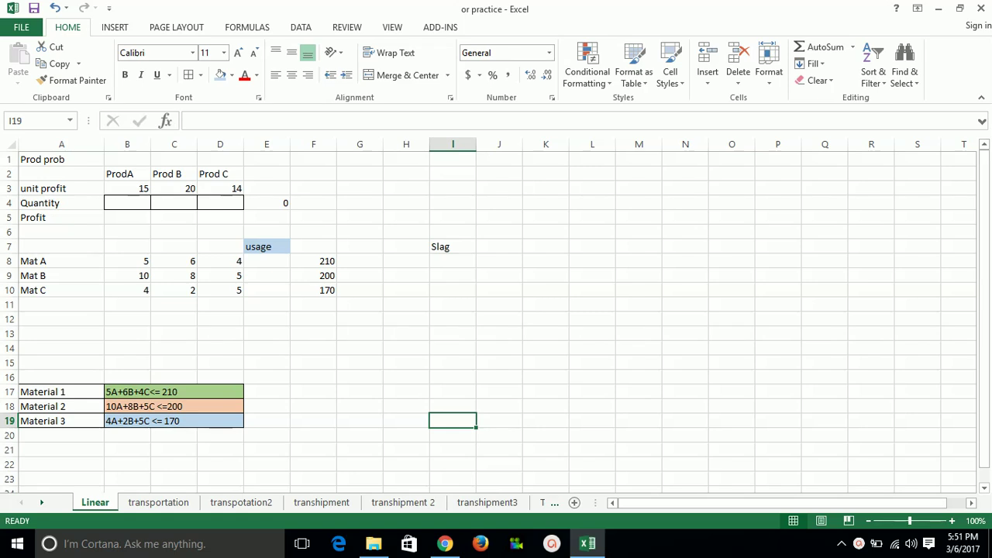
Step: Review ProdA's unit profit of 15 and the Material 1 and Material 2 constraints
{"action": "left_click", "coordinate": [124, 188]}
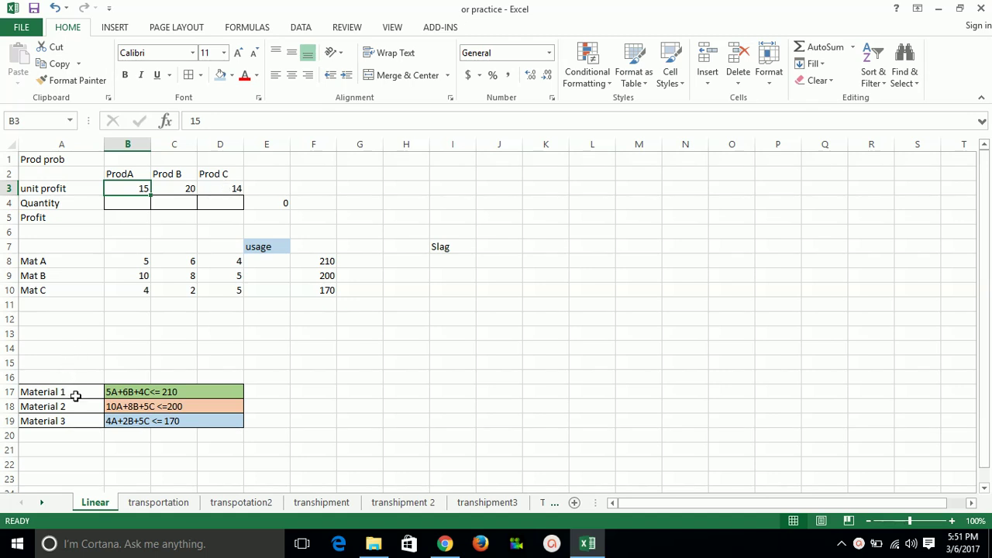
{"action": "left_click", "coordinate": [75, 396]}
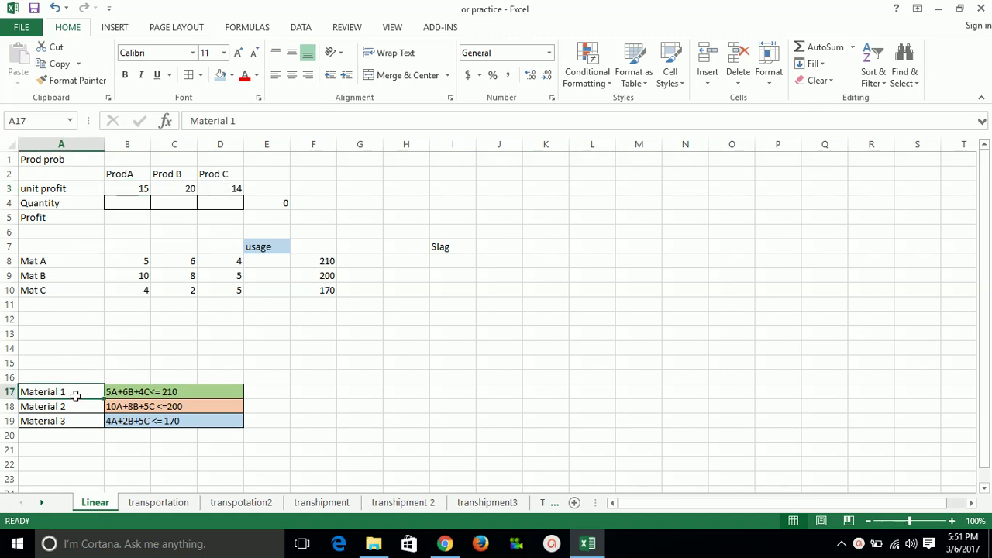
{"action": "left_click", "coordinate": [132, 393]}
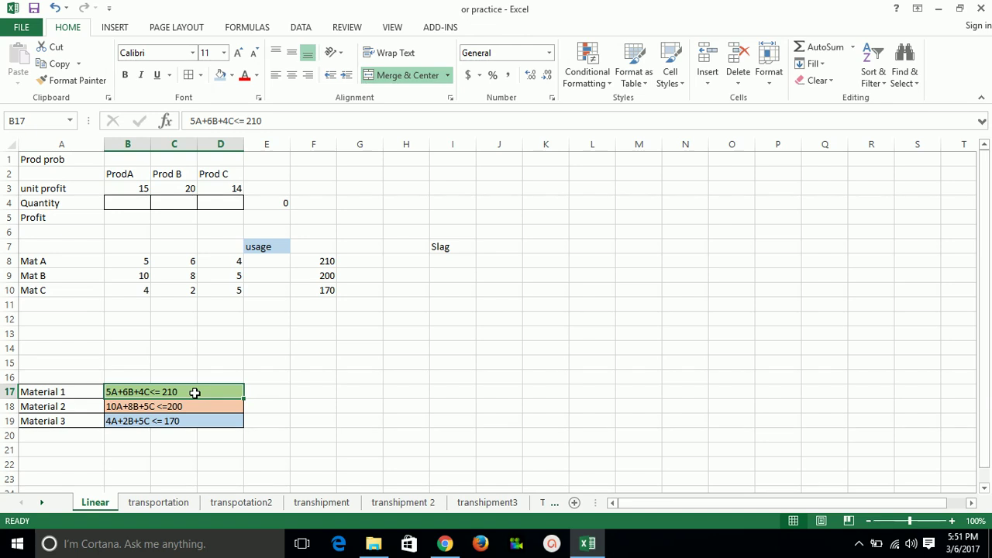
{"action": "left_click", "coordinate": [71, 409]}
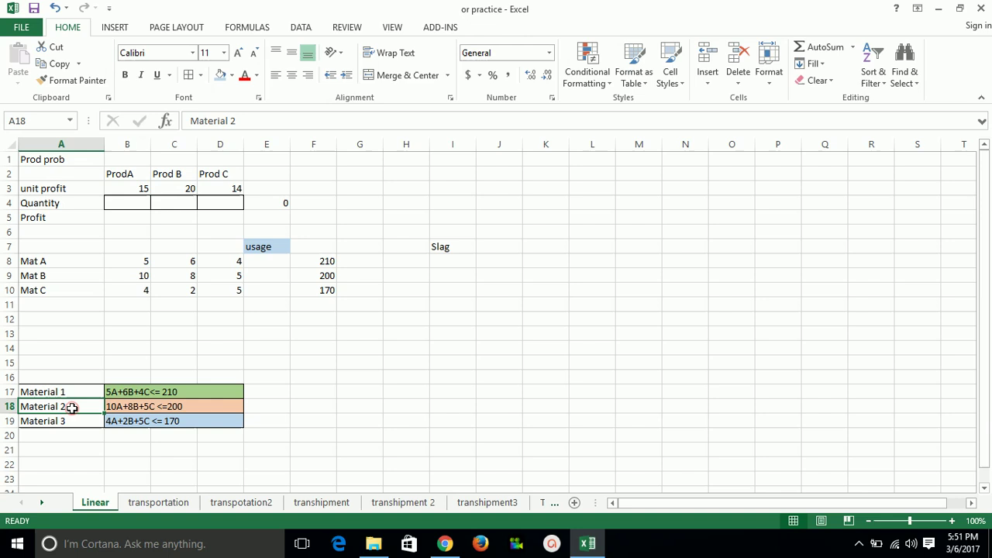
{"action": "left_click", "coordinate": [111, 406]}
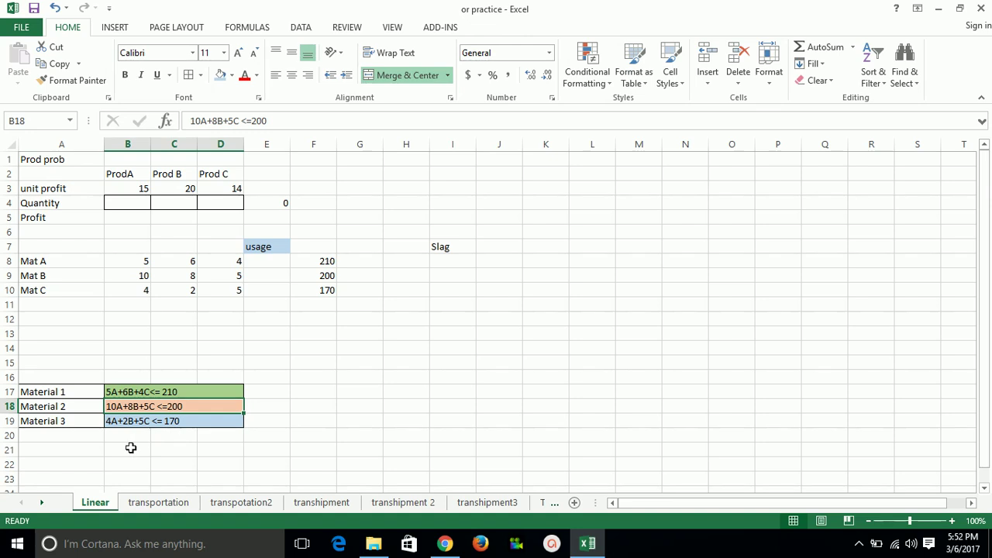
{"action": "left_click", "coordinate": [284, 335]}
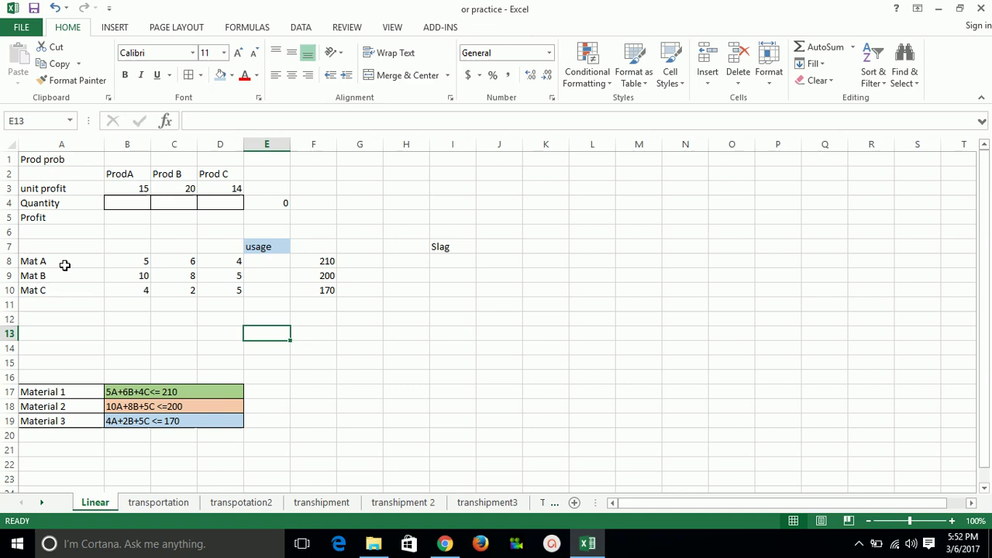
Step: Rename the Mat A label to Mat 1
{"action": "double_click", "coordinate": [73, 392]}
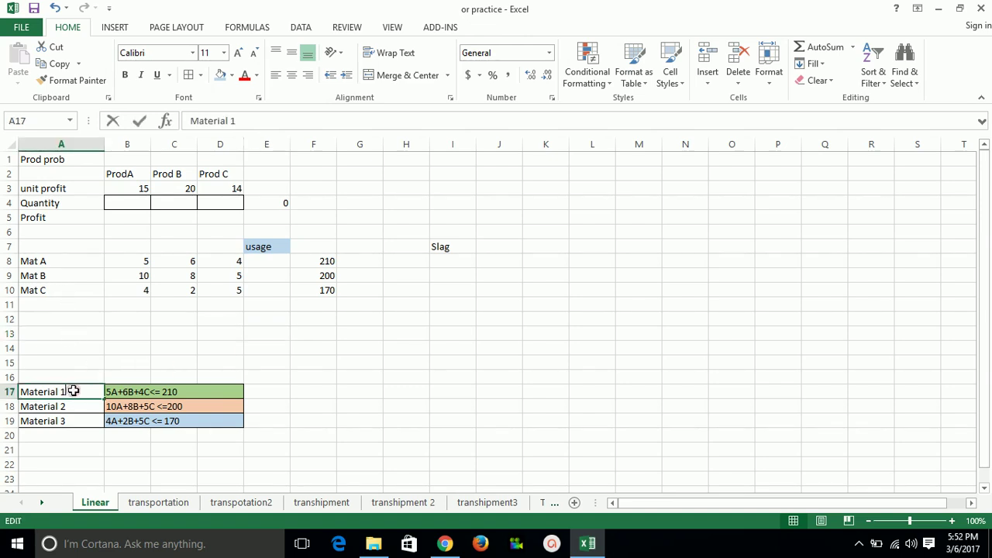
{"action": "left_click", "coordinate": [54, 263]}
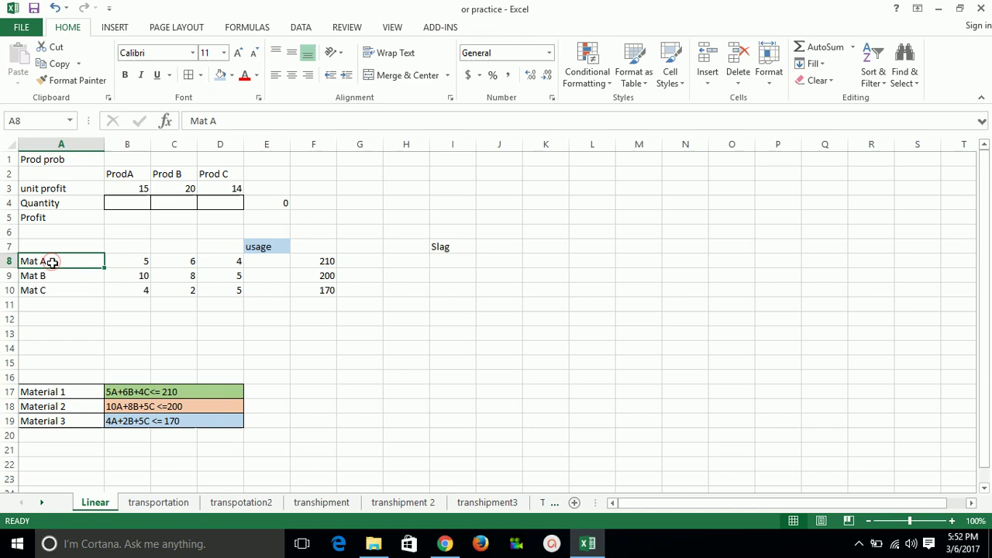
{"action": "double_click", "coordinate": [52, 262]}
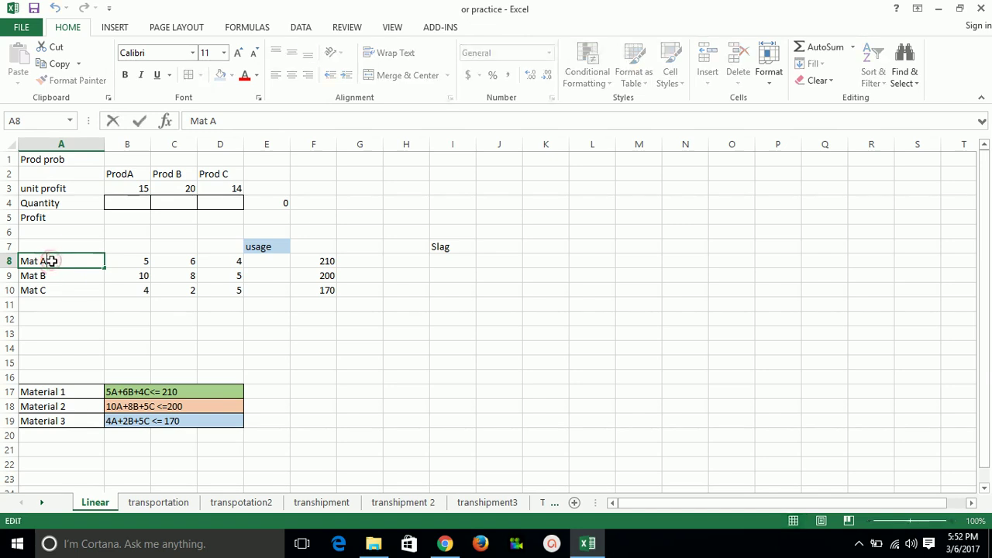
{"action": "key", "text": "BackSpace"}
{"action": "type", "text": "1"}
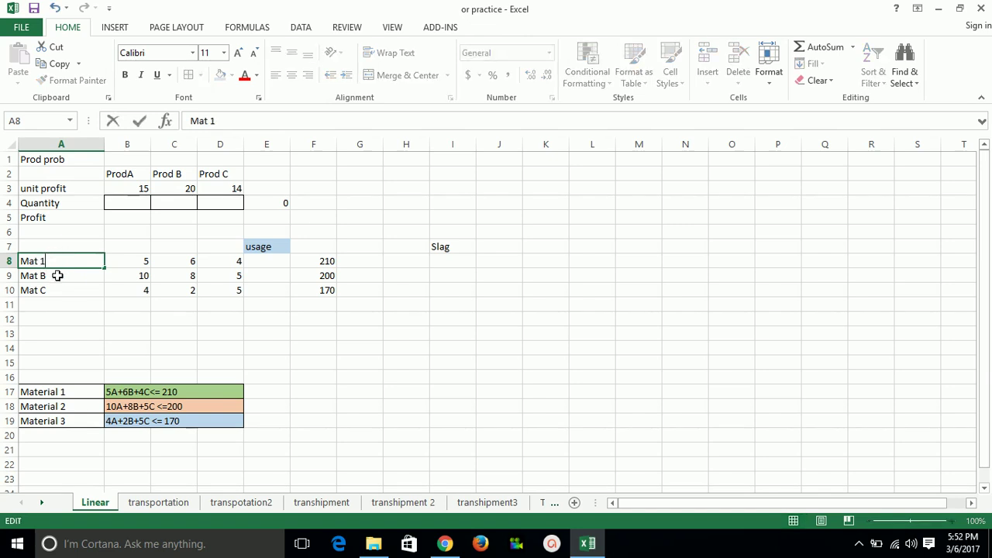
{"action": "left_click", "coordinate": [57, 276]}
Step: Rename the Mat B and Mat C labels to Mat 2 and Mat 3
{"action": "double_click", "coordinate": [58, 276]}
{"action": "key", "text": "BackSpace"}
{"action": "type", "text": "2"}
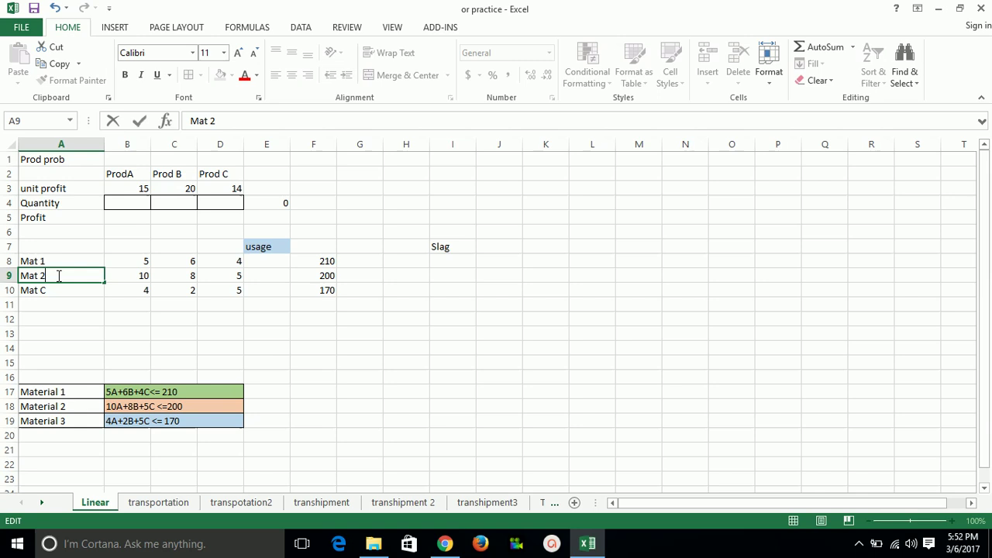
{"action": "left_click", "coordinate": [58, 289]}
{"action": "double_click", "coordinate": [58, 290]}
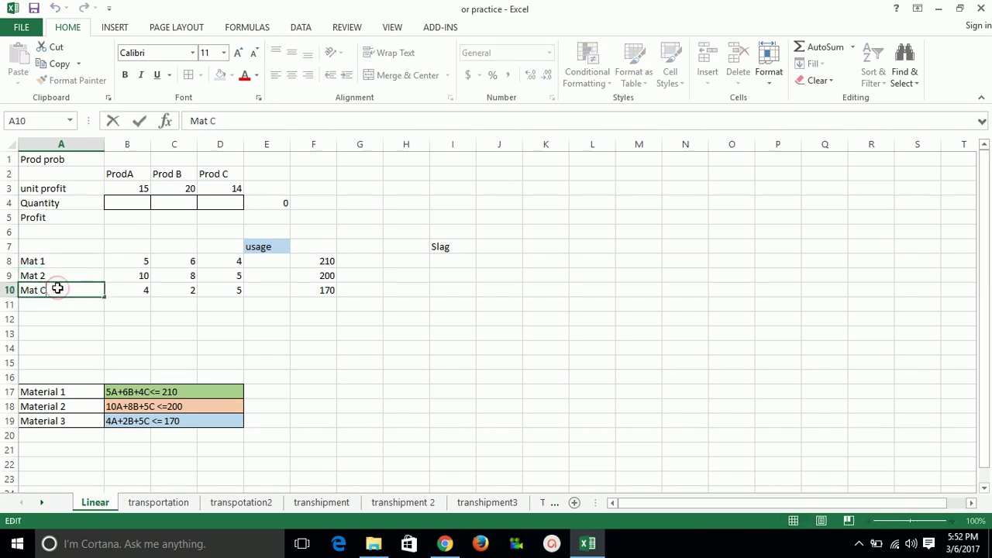
{"action": "key", "text": "BackSpace"}
{"action": "type", "text": "3"}
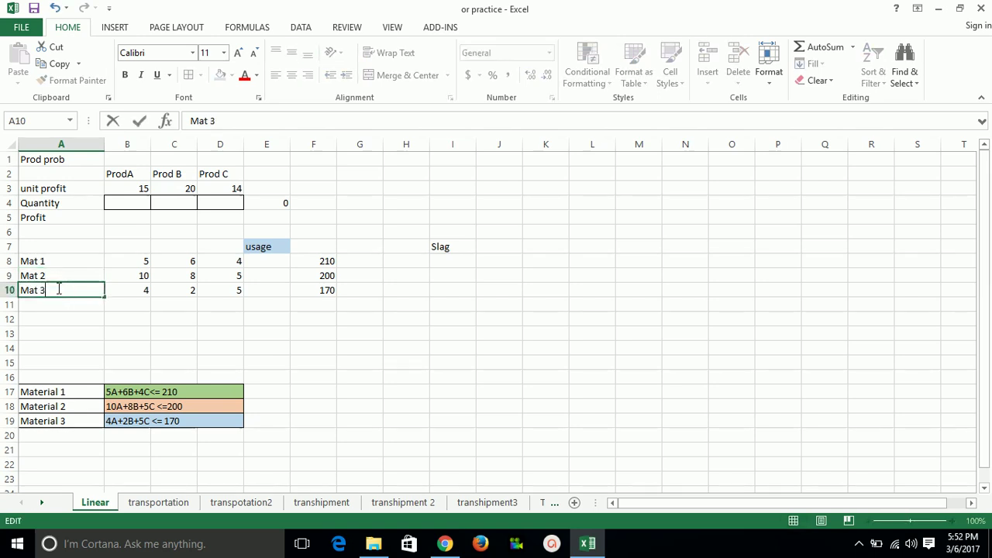
{"action": "left_click", "coordinate": [108, 311]}
{"action": "left_click", "coordinate": [119, 262]}
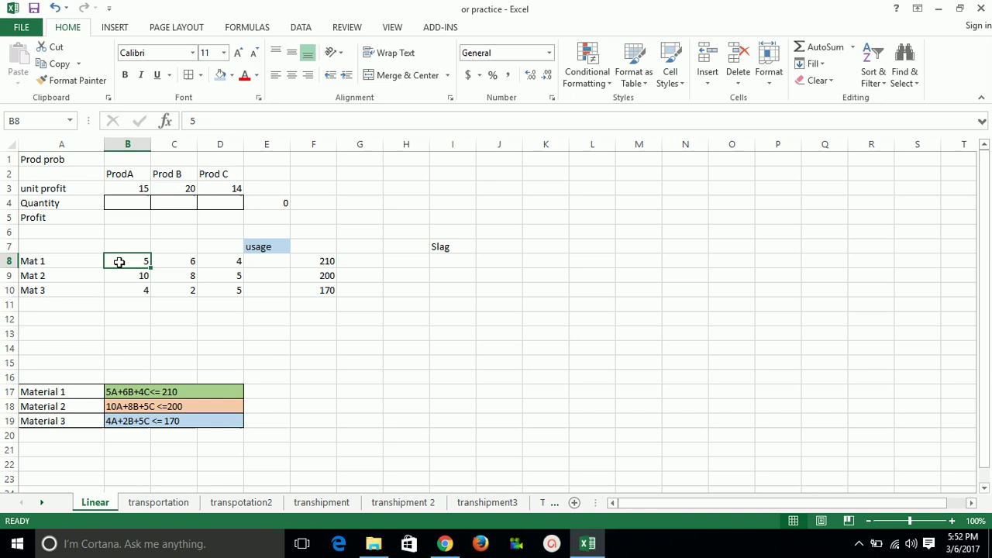
{"action": "key", "text": "Right"}
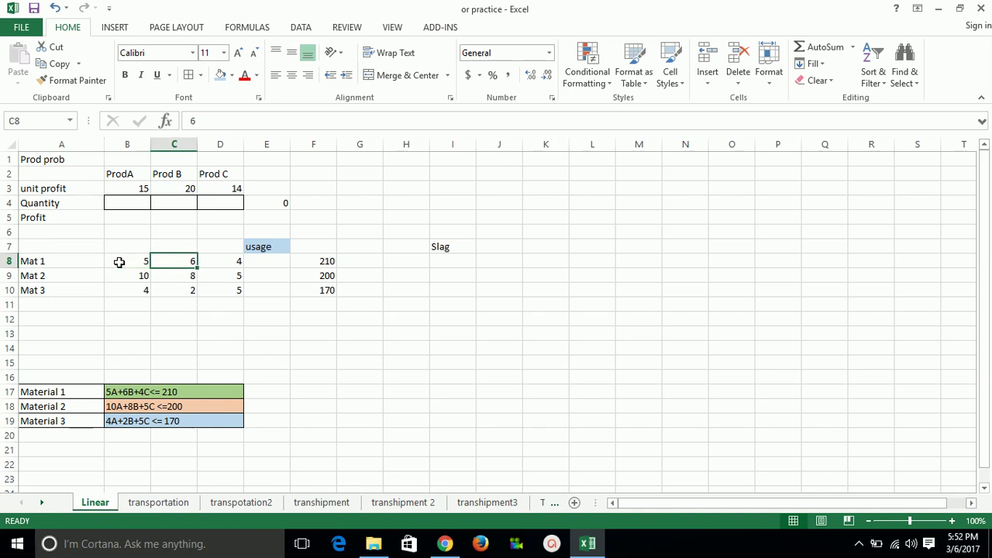
{"action": "key", "text": "Right"}
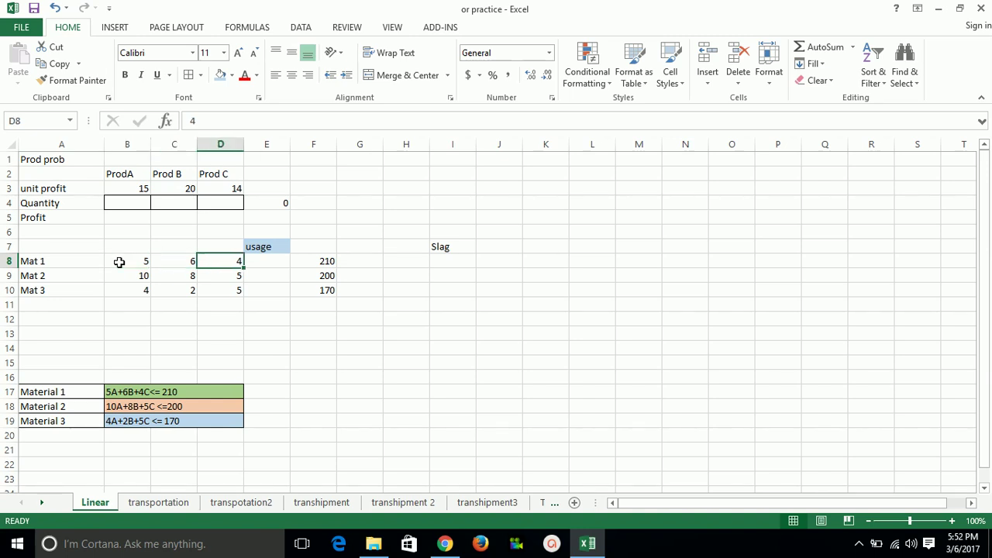
{"action": "key", "text": "Down"}
{"action": "key", "text": "Left"}
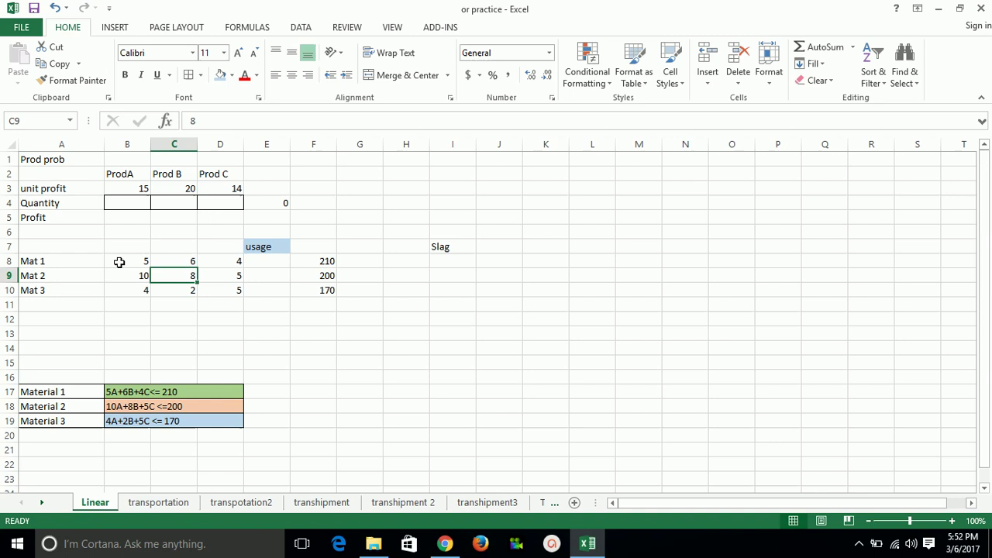
{"action": "key", "text": "Left"}
{"action": "key", "text": "Right"}
{"action": "key", "text": "Right"}
{"action": "key", "text": "Right"}
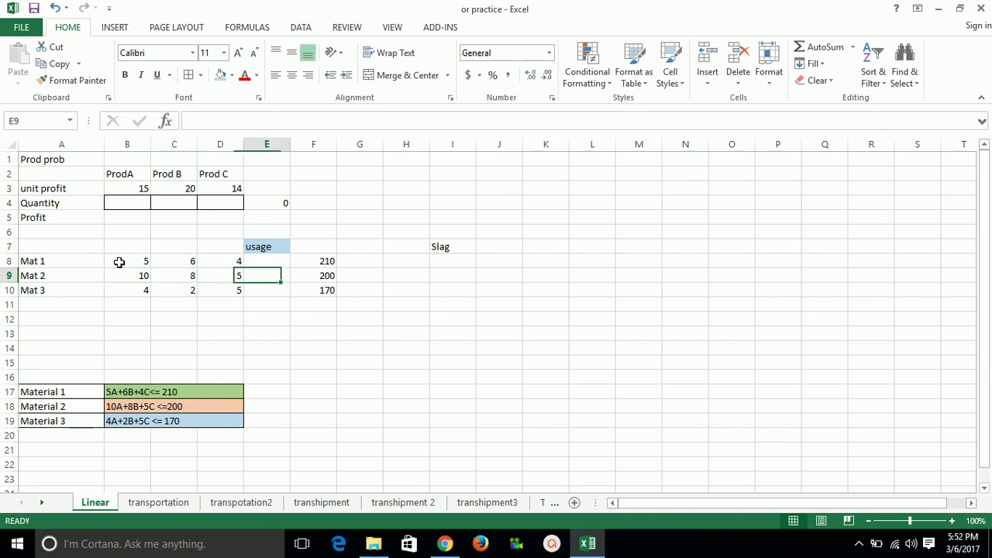
{"action": "key", "text": "Left"}
{"action": "key", "text": "Down"}
{"action": "key", "text": "Left"}
{"action": "key", "text": "Left"}
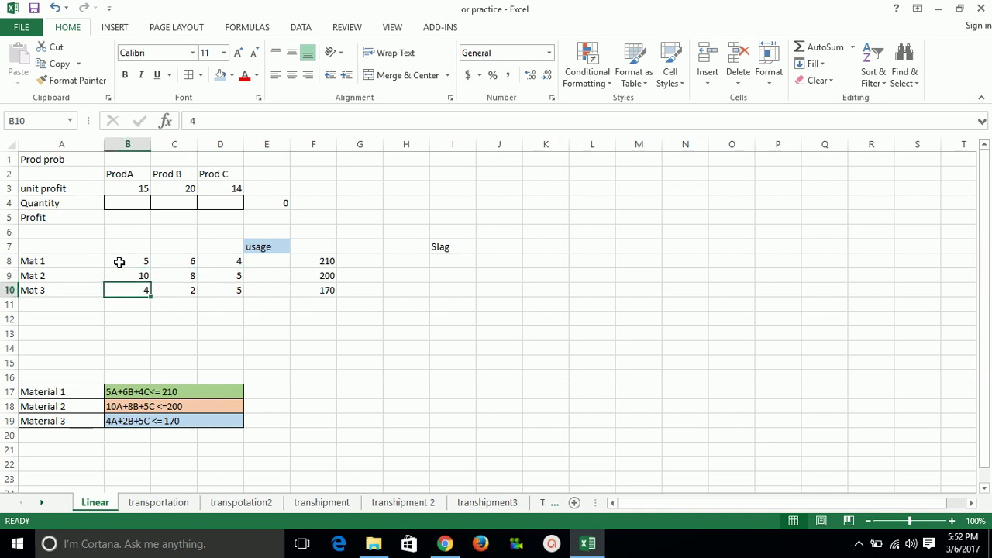
{"action": "key", "text": "Right"}
{"action": "left_click_drag", "start_coordinate": [271, 259], "coordinate": [273, 288]}
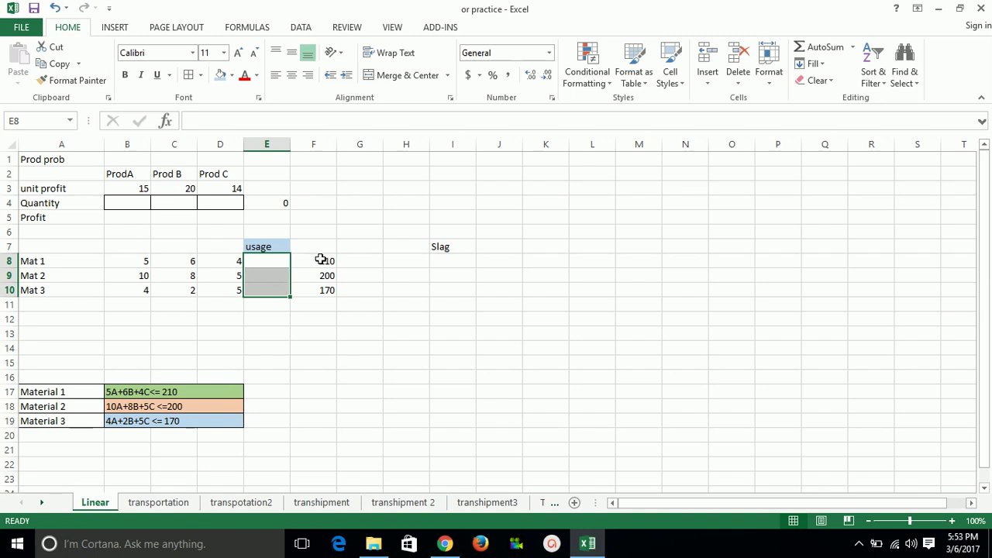
{"action": "left_click_drag", "start_coordinate": [319, 261], "coordinate": [324, 290]}
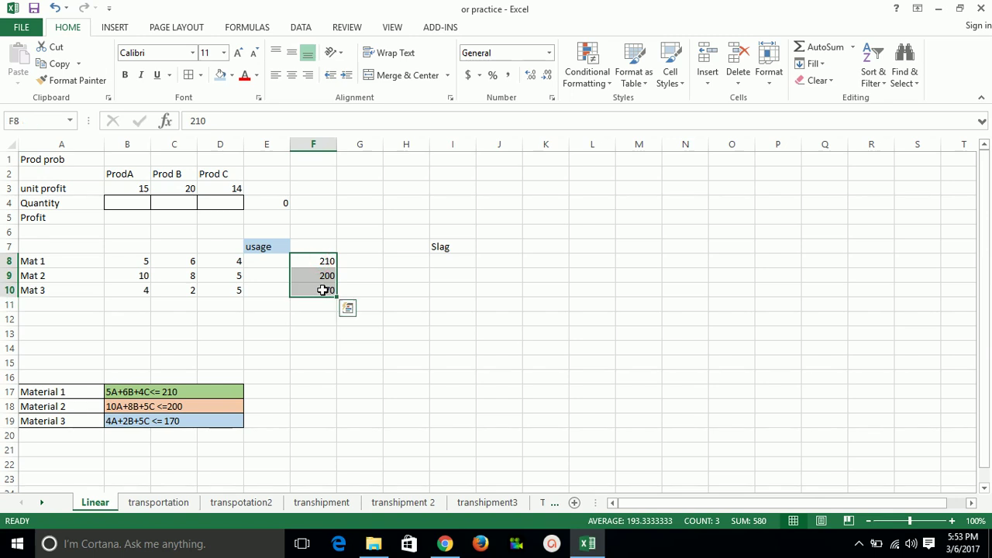
{"action": "left_click", "coordinate": [317, 263]}
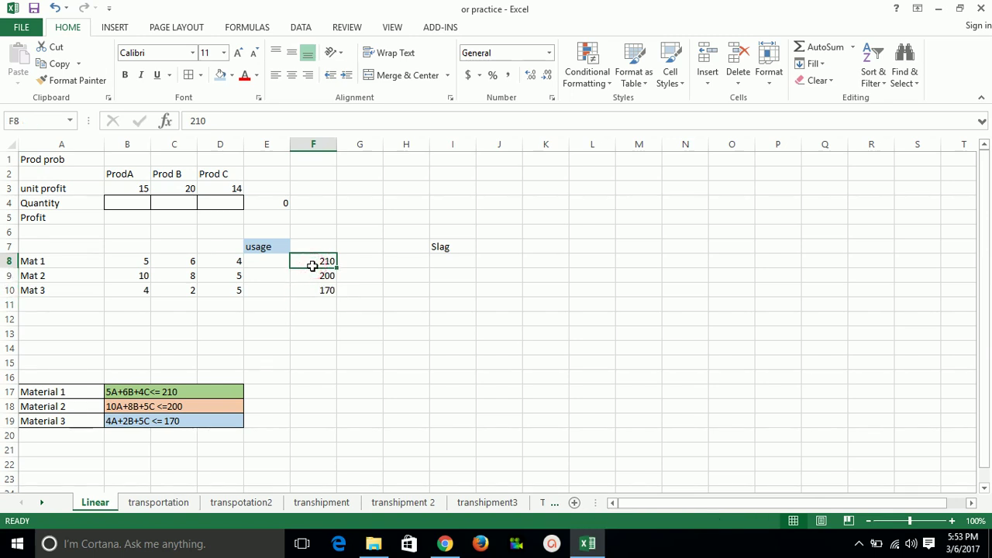
{"action": "left_click", "coordinate": [311, 280]}
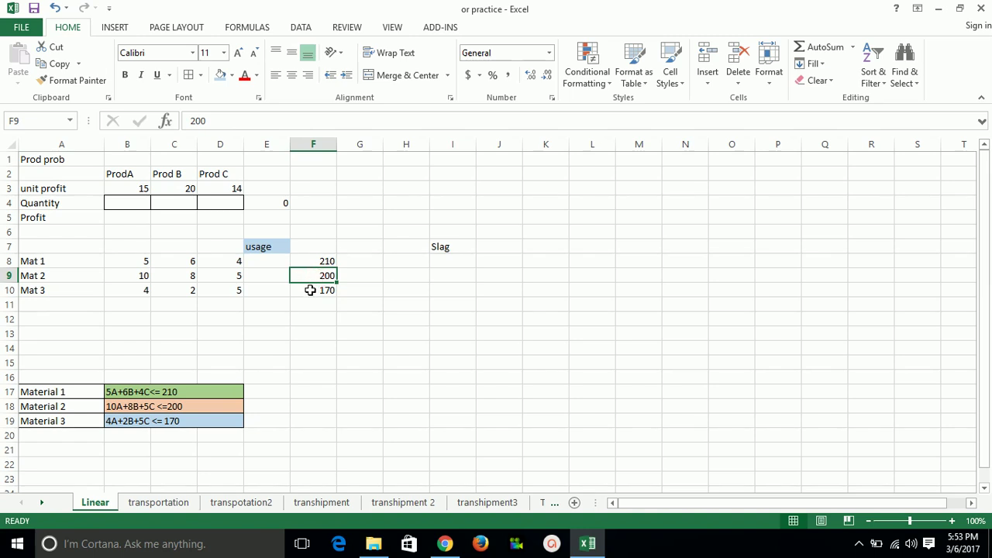
{"action": "left_click", "coordinate": [310, 289]}
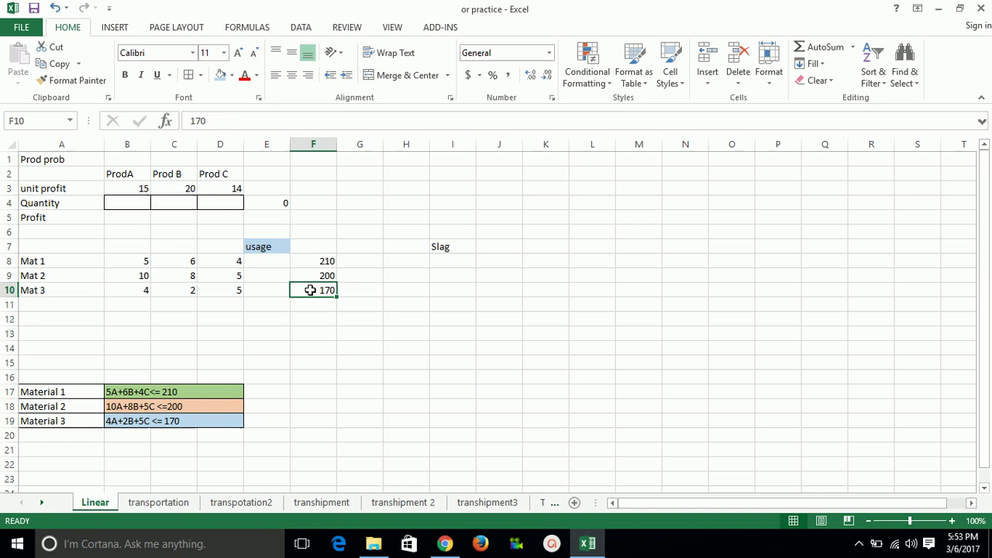
{"action": "left_click", "coordinate": [113, 189]}
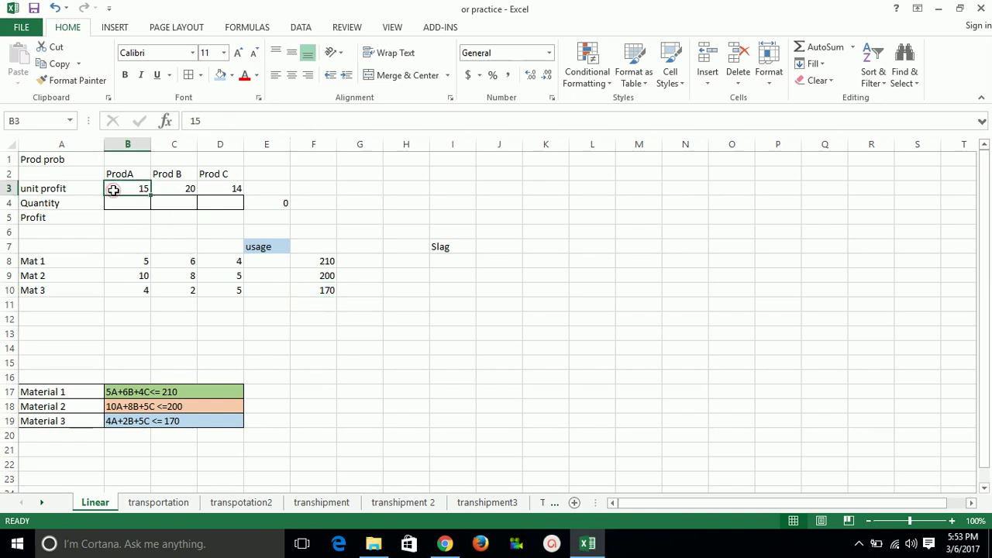
{"action": "left_click", "coordinate": [177, 185]}
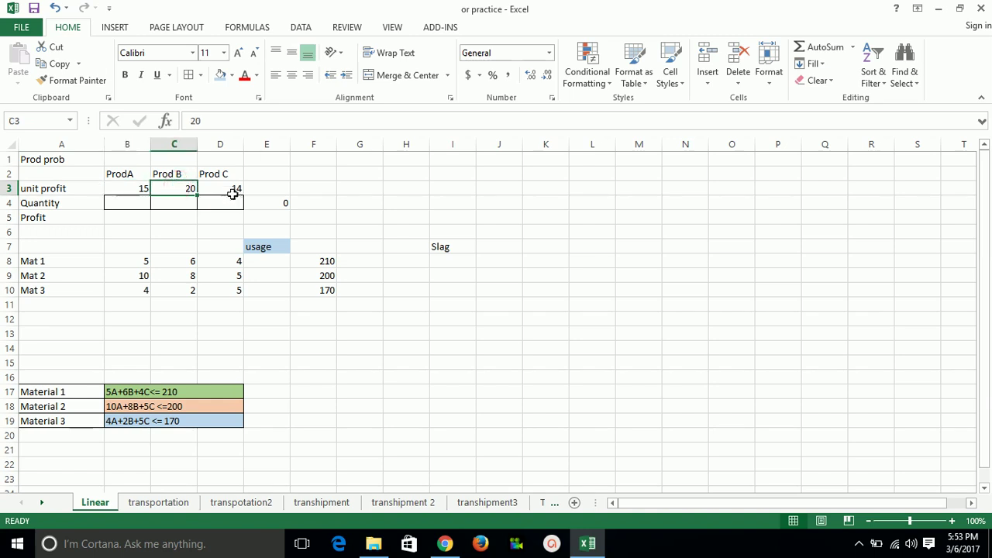
{"action": "left_click", "coordinate": [224, 188]}
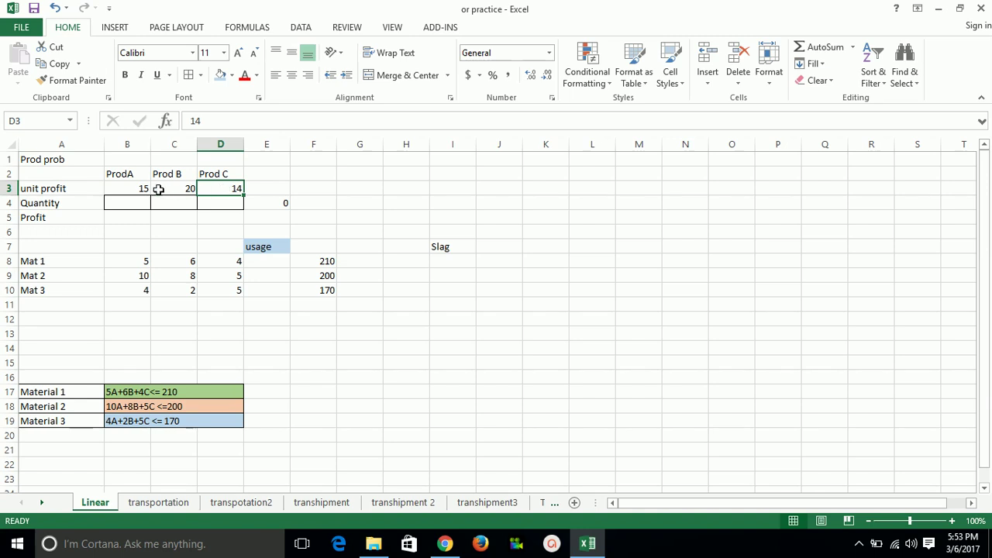
{"action": "left_click", "coordinate": [128, 189]}
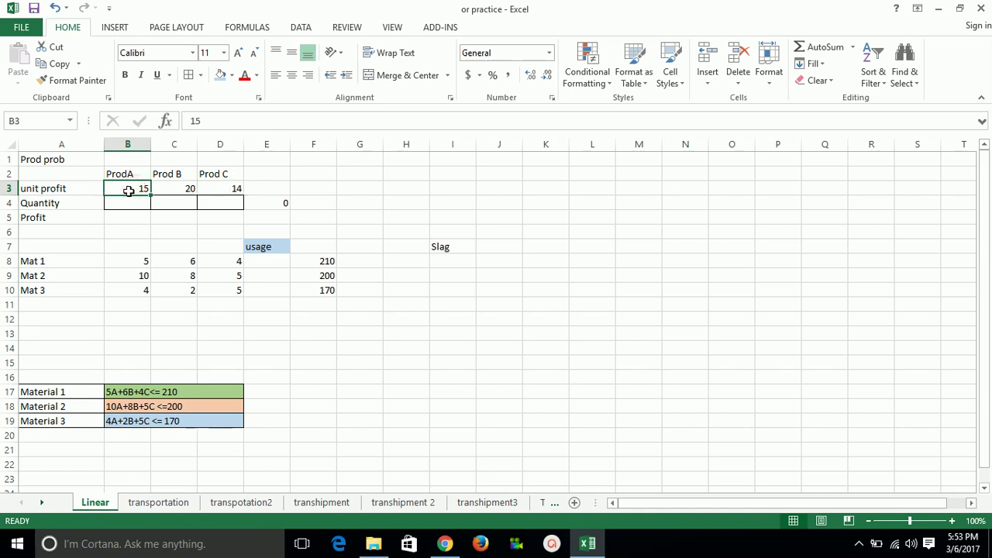
{"action": "left_click_drag", "start_coordinate": [128, 189], "coordinate": [225, 201]}
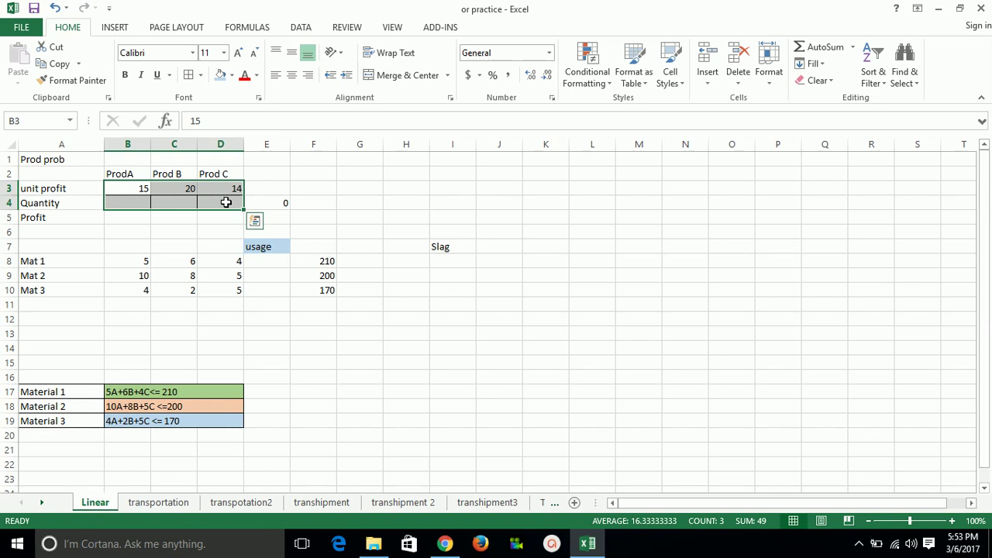
Step: Replace E4's formula with =SUMPRODUCT(B3:D3,B4:D4, pairing unit profits with quantities
{"action": "left_click", "coordinate": [269, 203]}
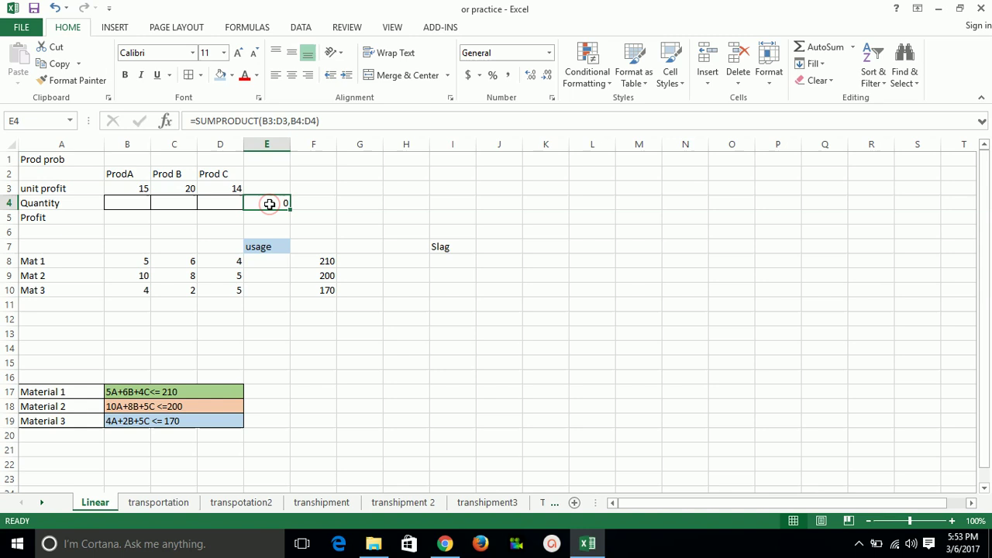
{"action": "left_click_drag", "start_coordinate": [331, 120], "coordinate": [188, 120]}
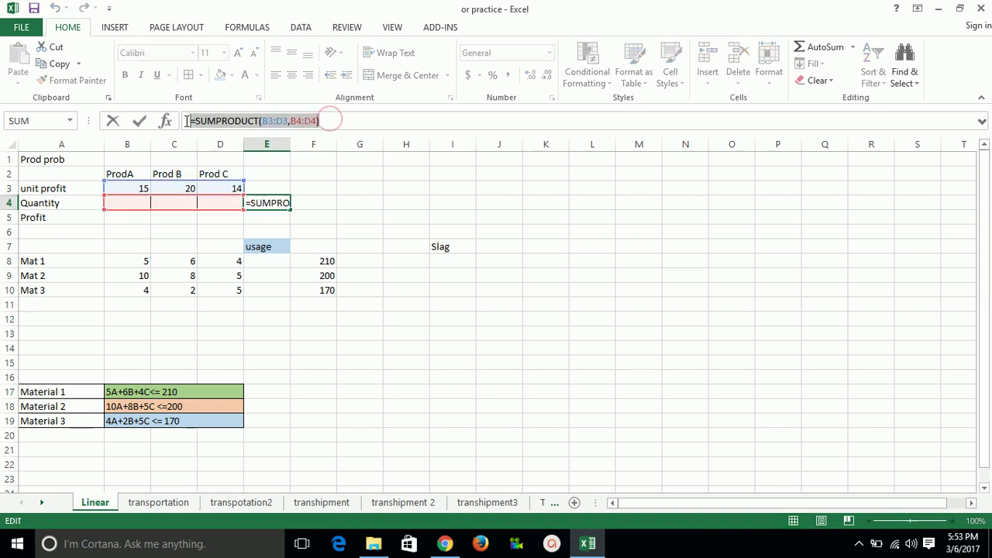
{"action": "key", "text": "BackSpace"}
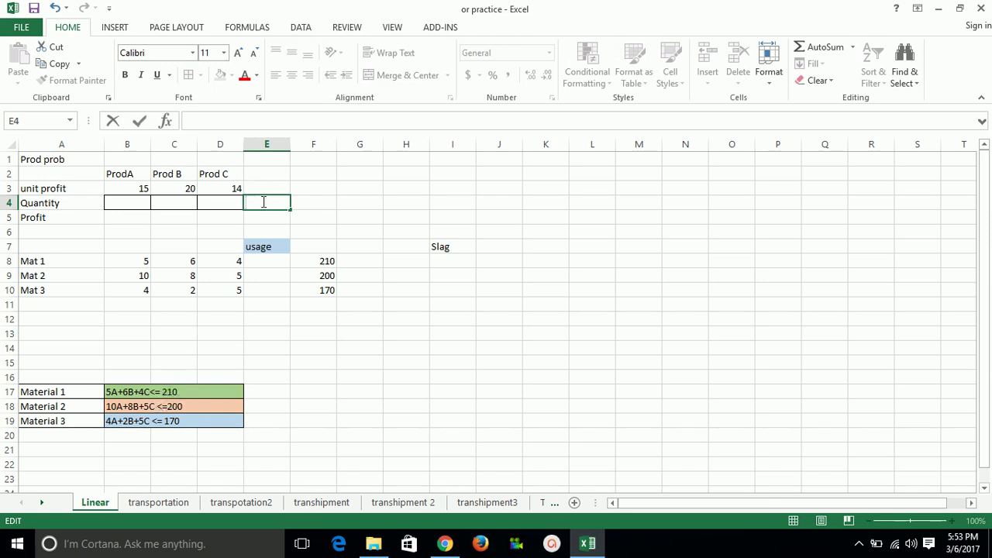
{"action": "type", "text": "="}
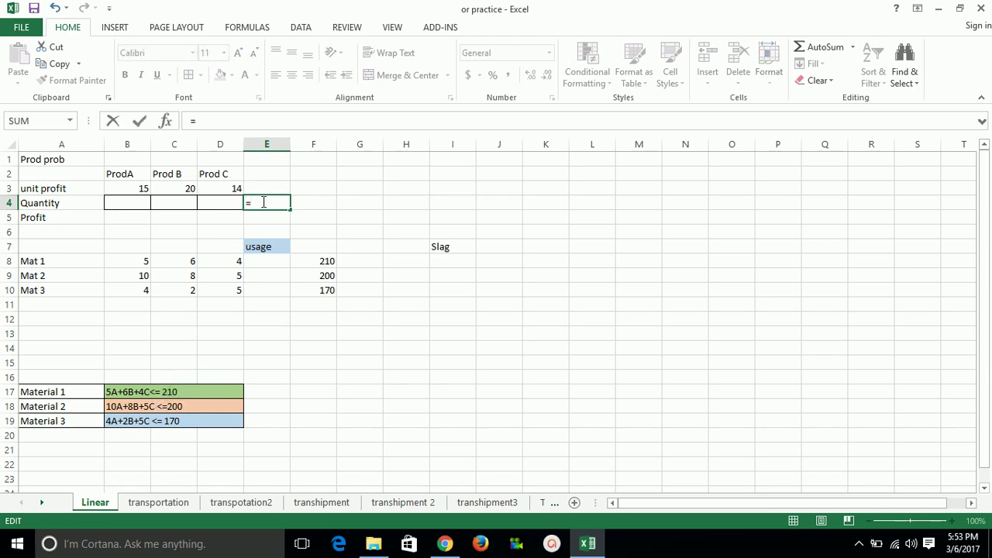
{"action": "type", "text": "sum"}
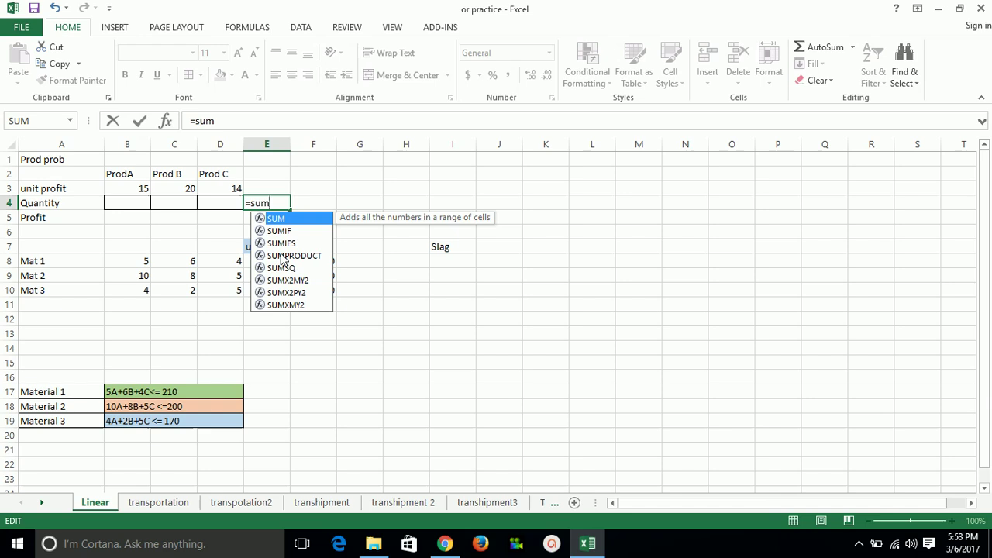
{"action": "double_click", "coordinate": [281, 256]}
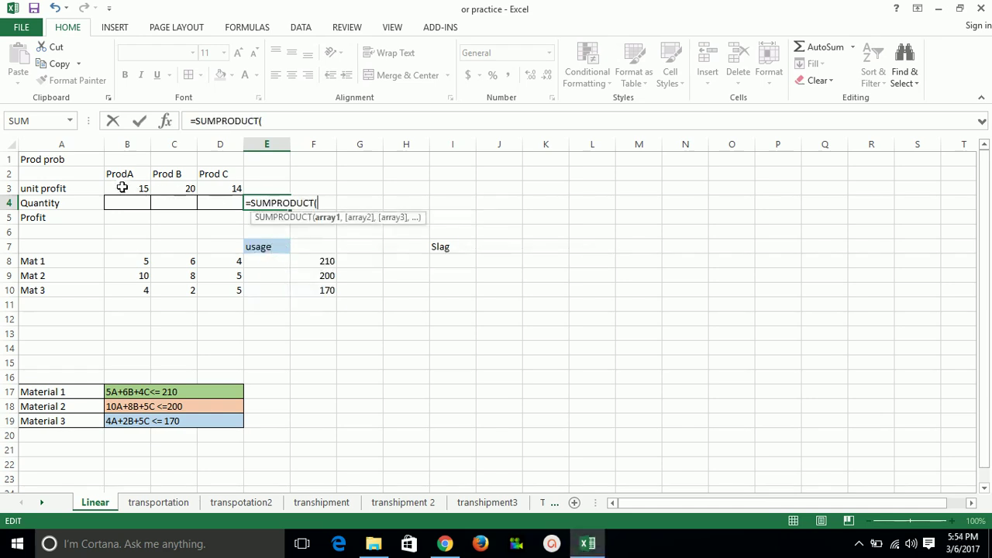
{"action": "left_click_drag", "start_coordinate": [122, 188], "coordinate": [231, 186]}
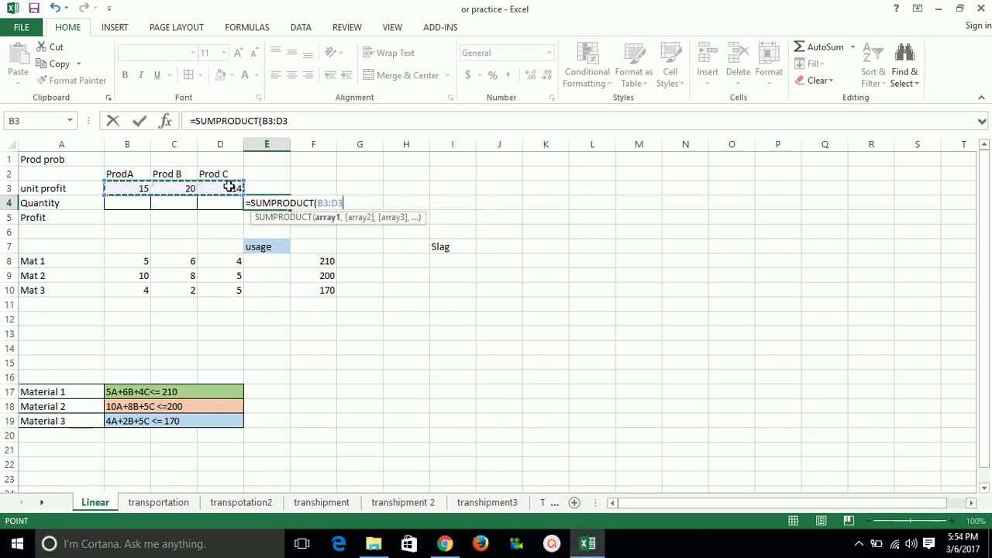
{"action": "type", "text": ","}
{"action": "left_click_drag", "start_coordinate": [119, 202], "coordinate": [222, 206]}
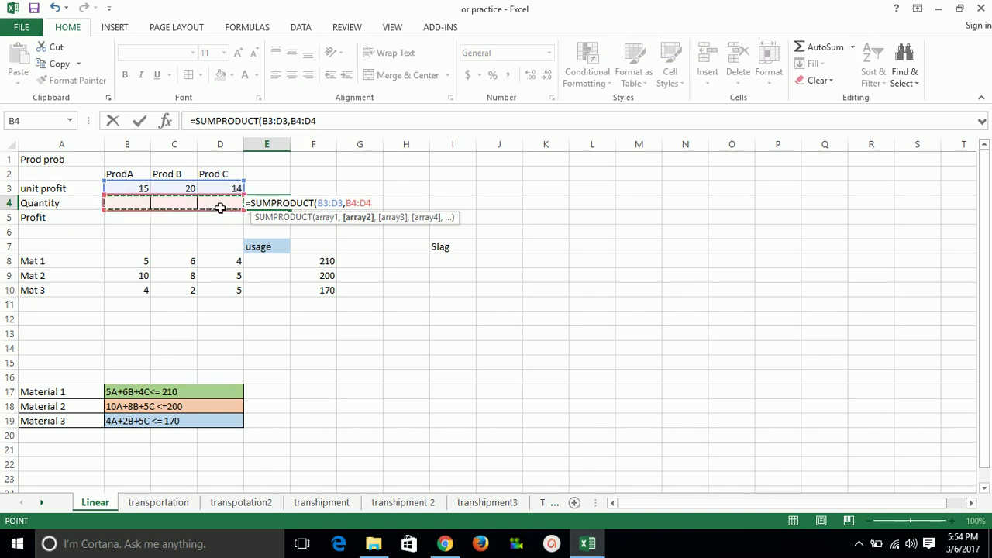
Step: Commit E4's =SUMPRODUCT(B3:D3,B4:D4), which returns 0 while B4:D4 are empty
{"action": "key", "text": "Return"}
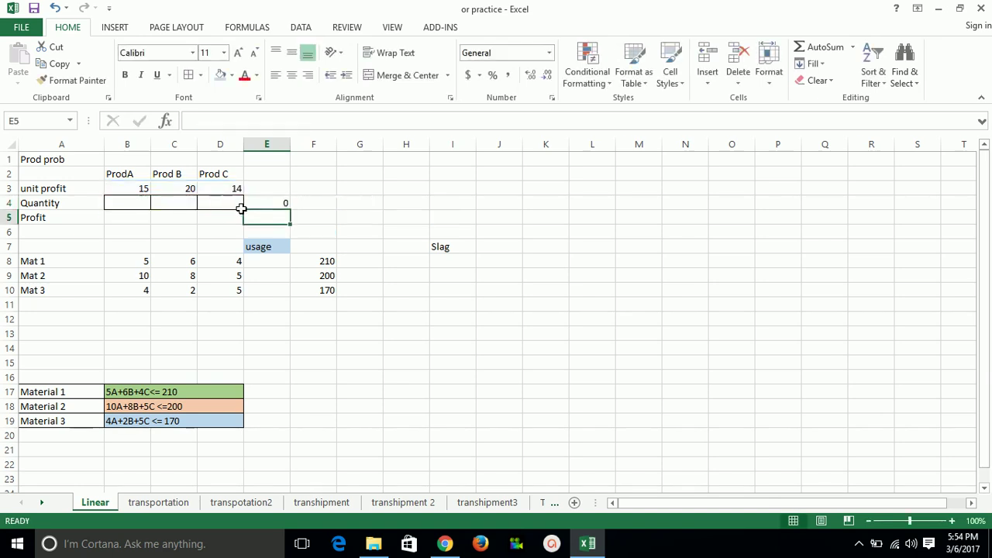
{"action": "left_click", "coordinate": [265, 203]}
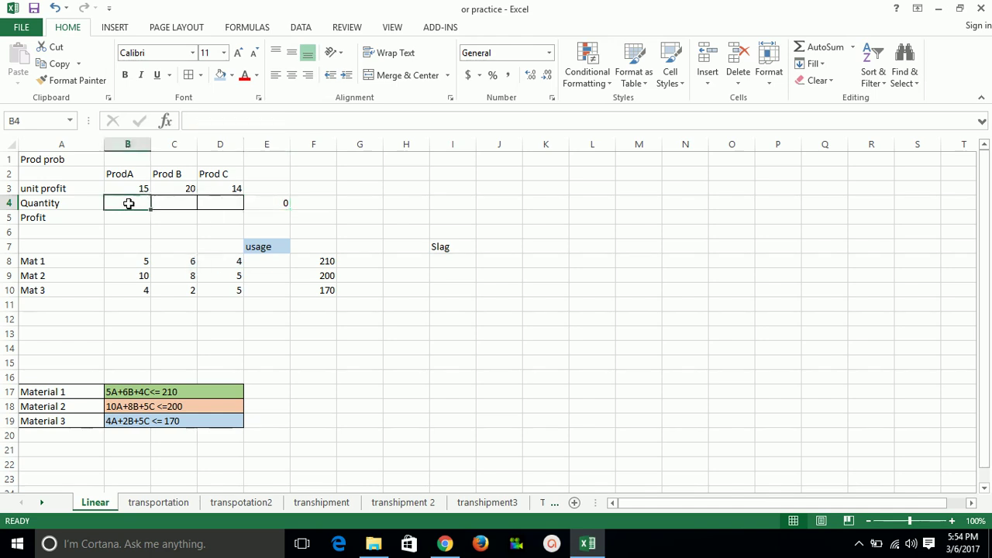
{"action": "left_click_drag", "start_coordinate": [129, 203], "coordinate": [210, 204]}
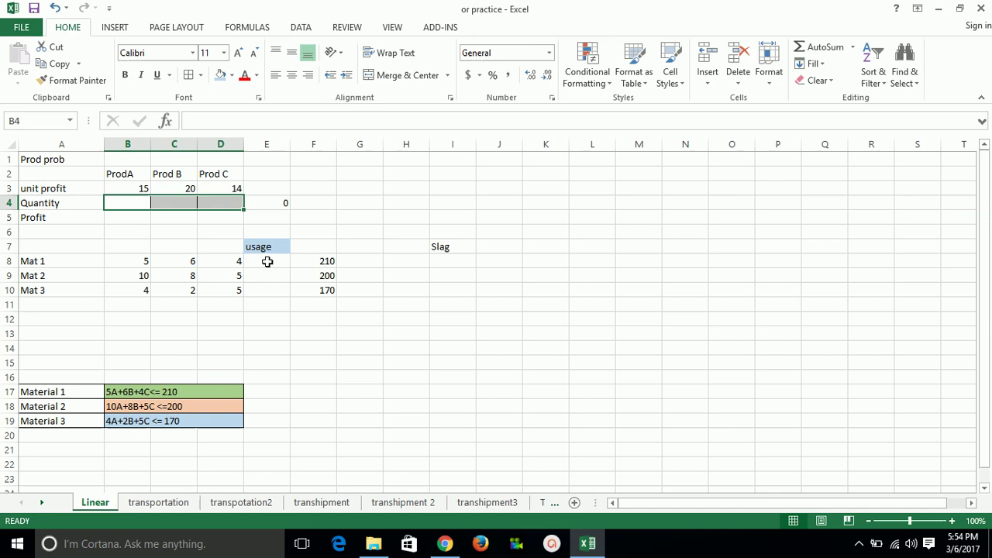
{"action": "left_click", "coordinate": [267, 262]}
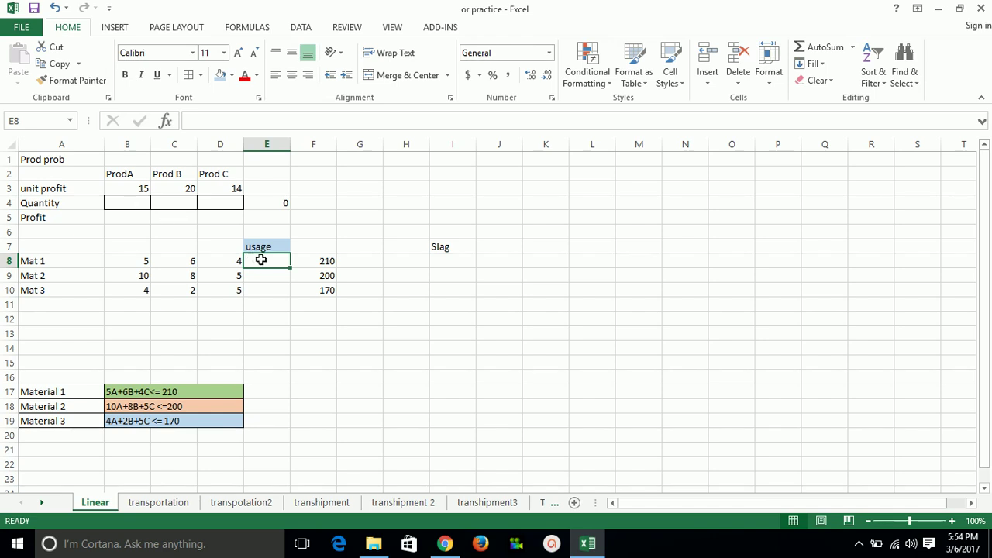
Step: Enter =SUMPRODUCT(B4:D4,B8:D8) in E8 for Mat 1 usage
{"action": "type", "text": "=sum"}
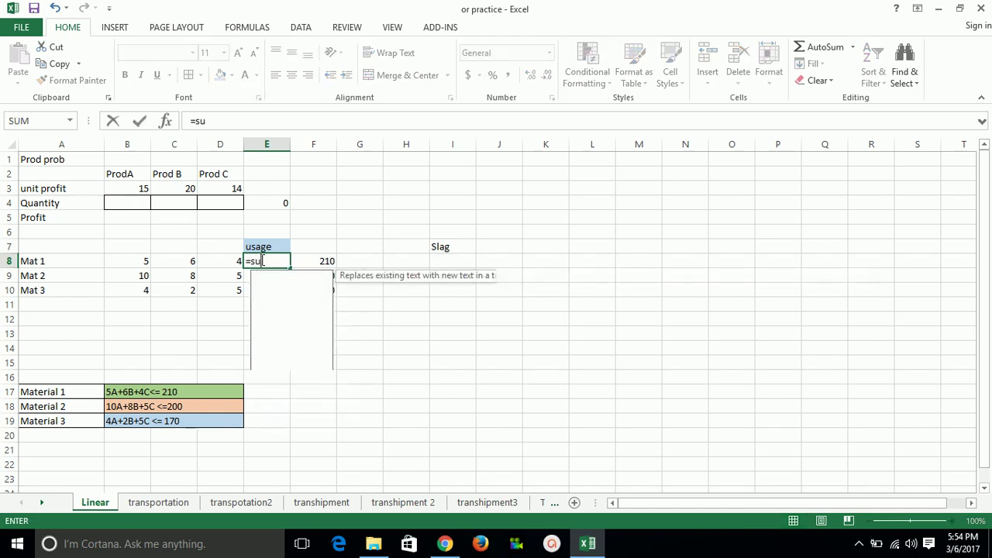
{"action": "double_click", "coordinate": [302, 313]}
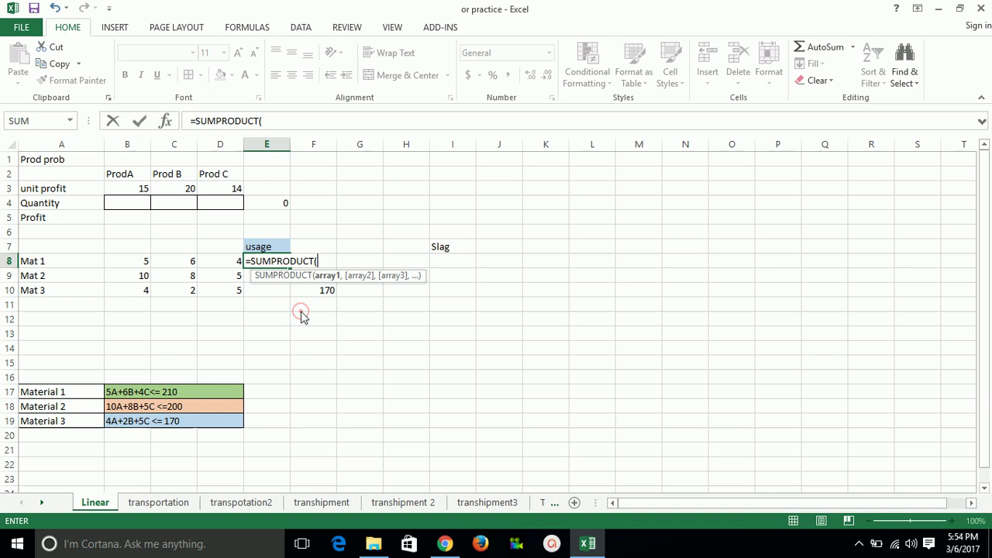
{"action": "left_click_drag", "start_coordinate": [121, 203], "coordinate": [214, 204]}
{"action": "type", "text": ","}
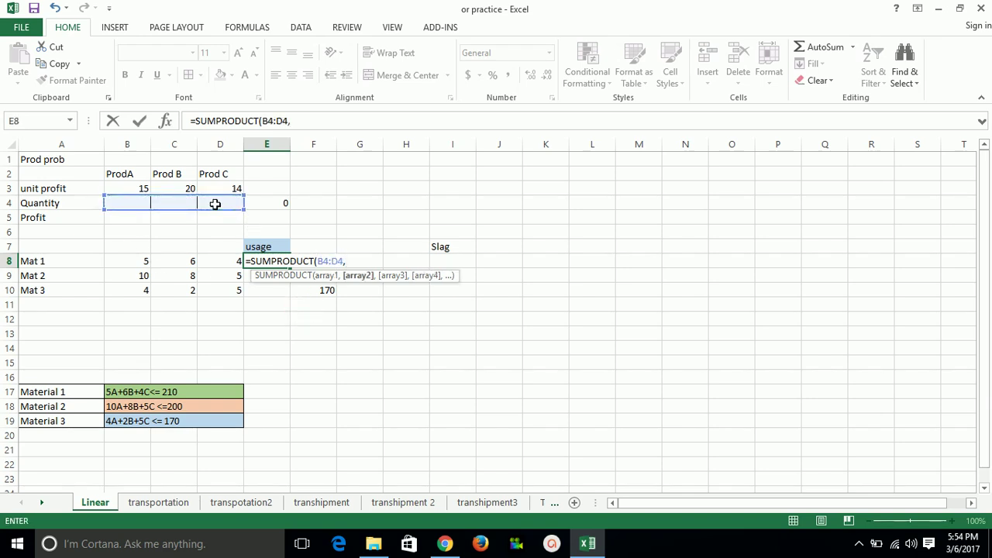
{"action": "left_click_drag", "start_coordinate": [128, 263], "coordinate": [210, 262]}
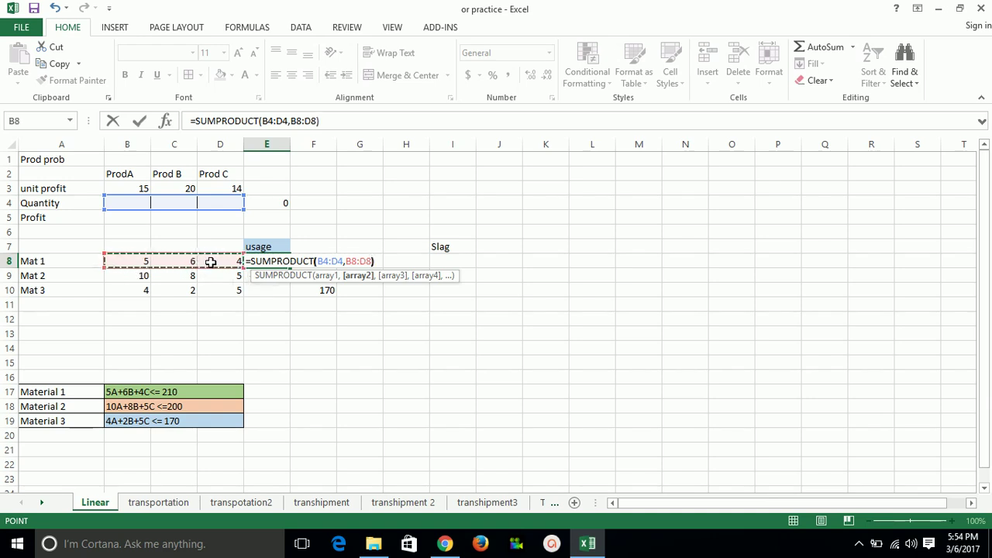
{"action": "type", "text": ")"}
{"action": "key", "text": "Return"}
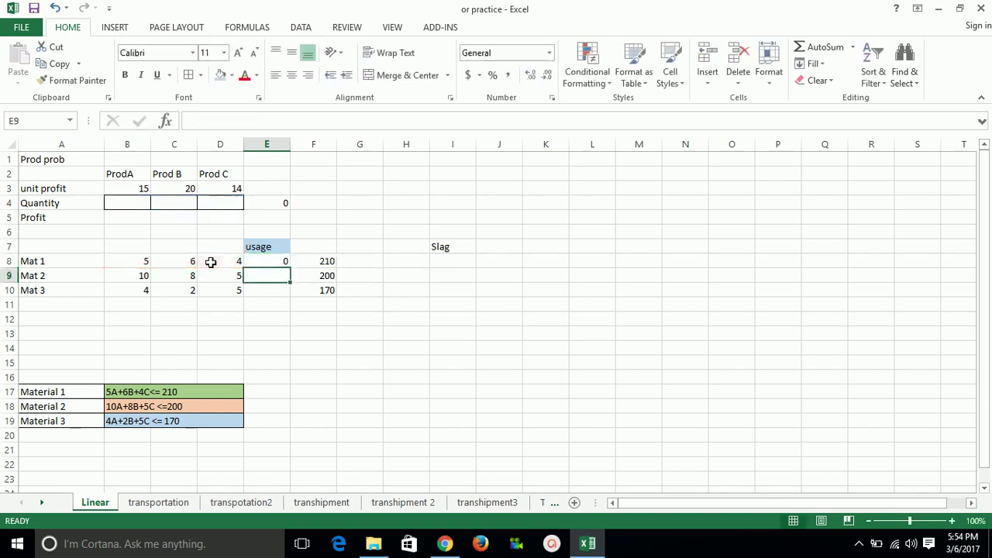
Step: Enter =SUMPRODUCT(B4:D4,B9:D9) in E9 for Mat 2 usage
{"action": "type", "text": "=sum"}
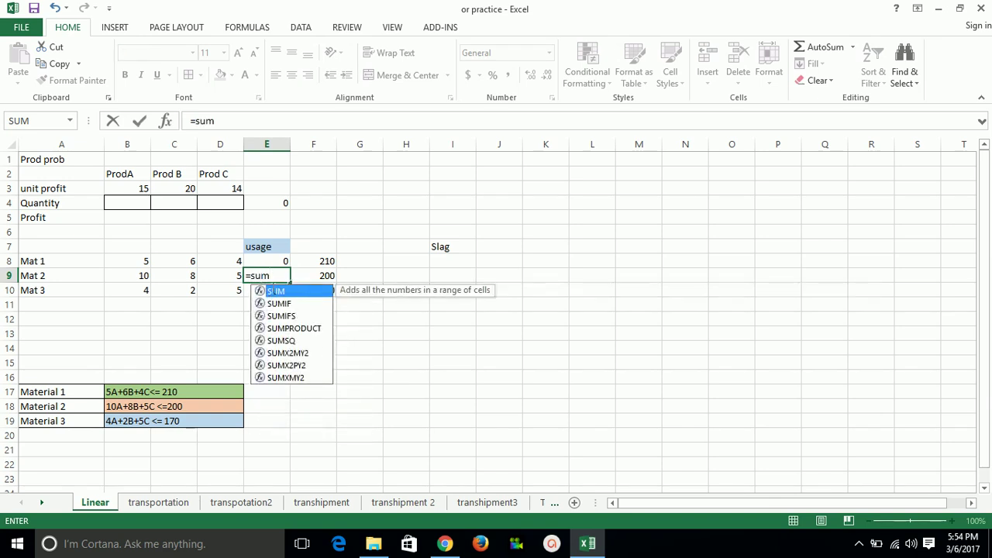
{"action": "double_click", "coordinate": [306, 328]}
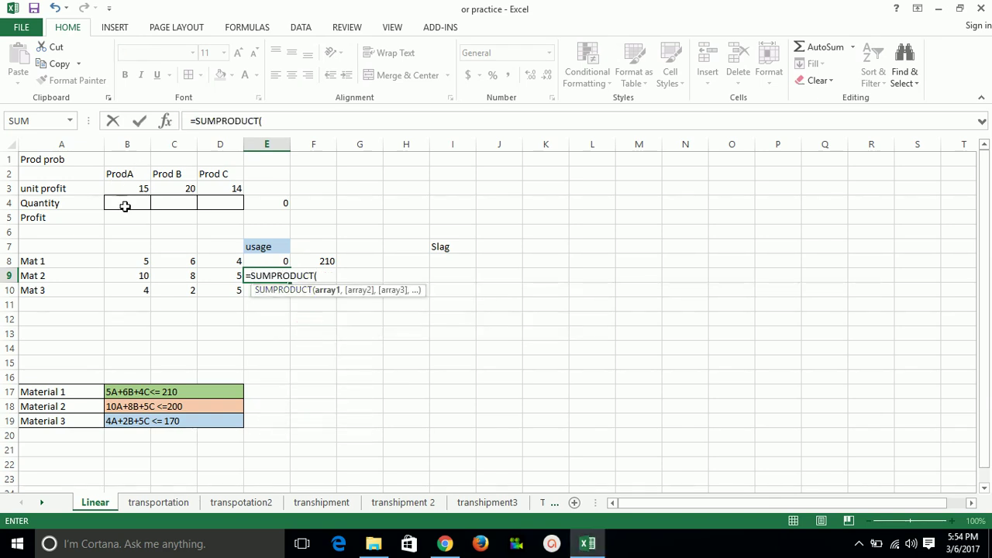
{"action": "left_click_drag", "start_coordinate": [120, 203], "coordinate": [214, 203]}
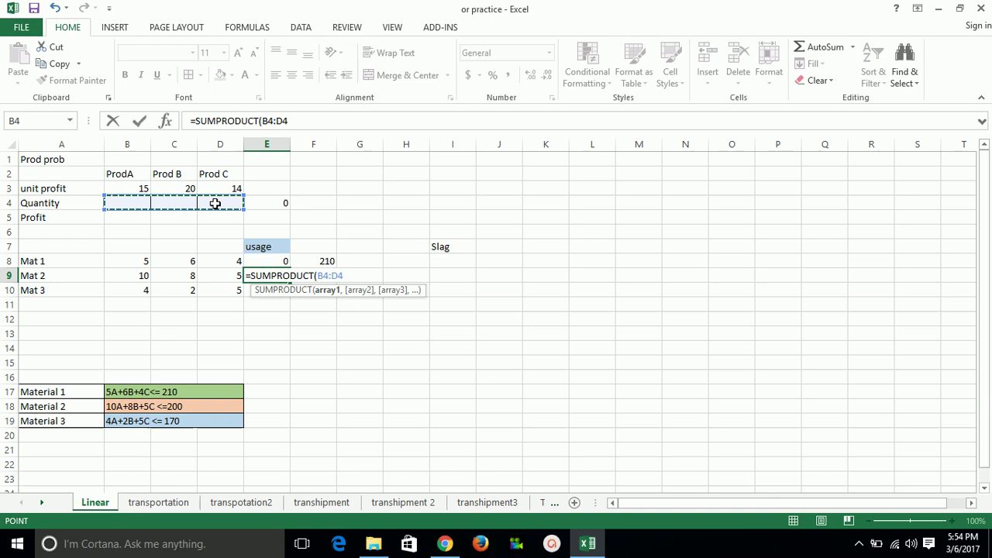
{"action": "type", "text": ","}
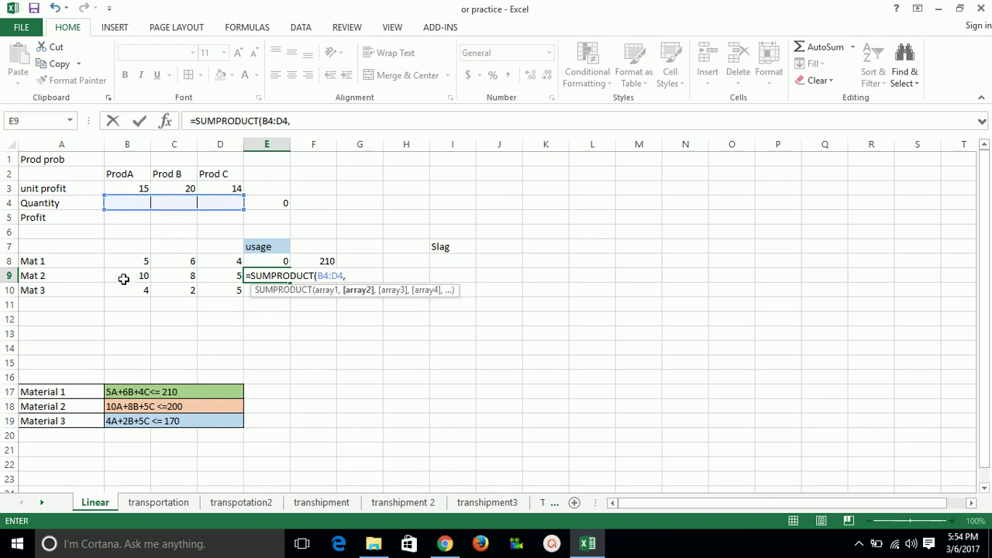
{"action": "left_click_drag", "start_coordinate": [123, 279], "coordinate": [210, 276]}
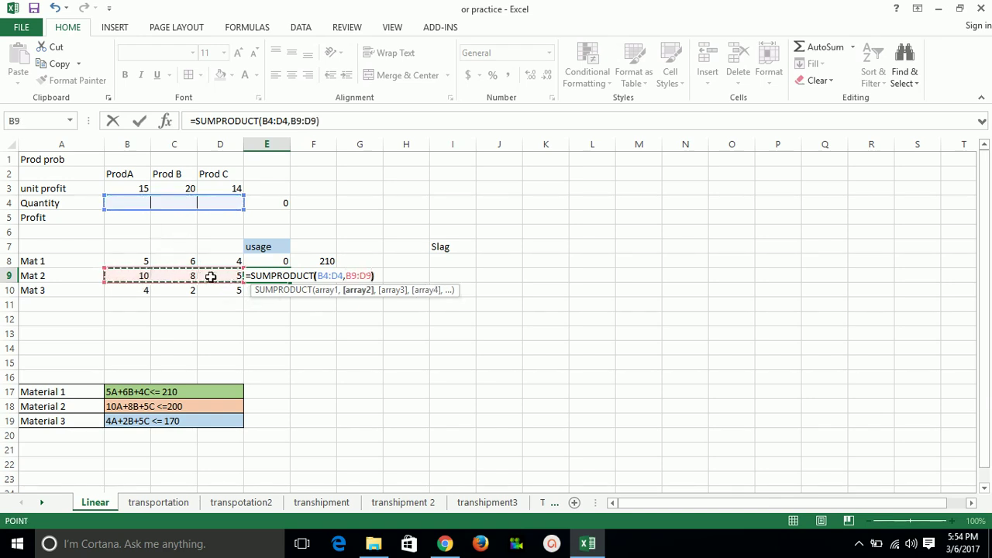
{"action": "key", "text": "Return"}
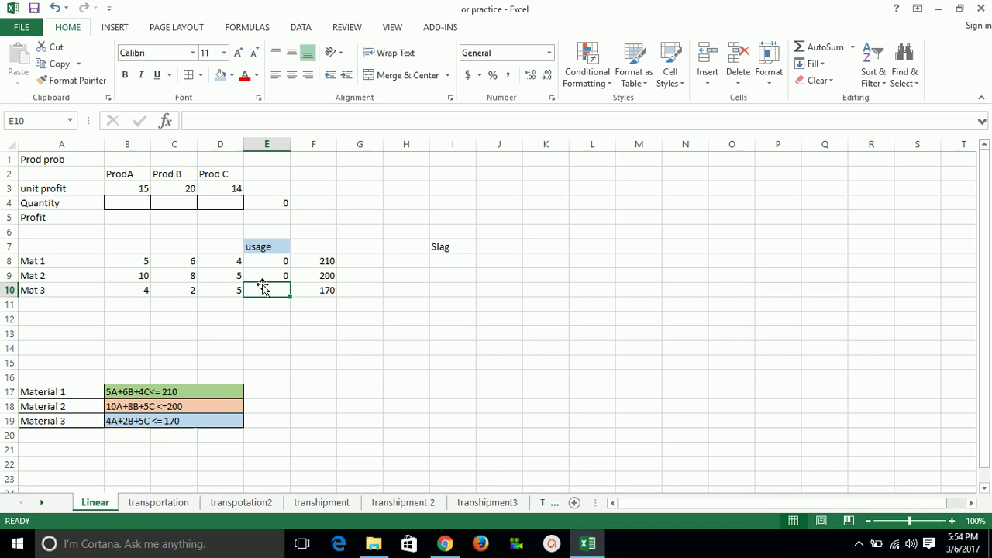
Step: Enter =SUMPRODUCT(B4:D4,B10:D10) in E10 for Mat 3 usage, then select E8:E10
{"action": "type", "text": "=su"}
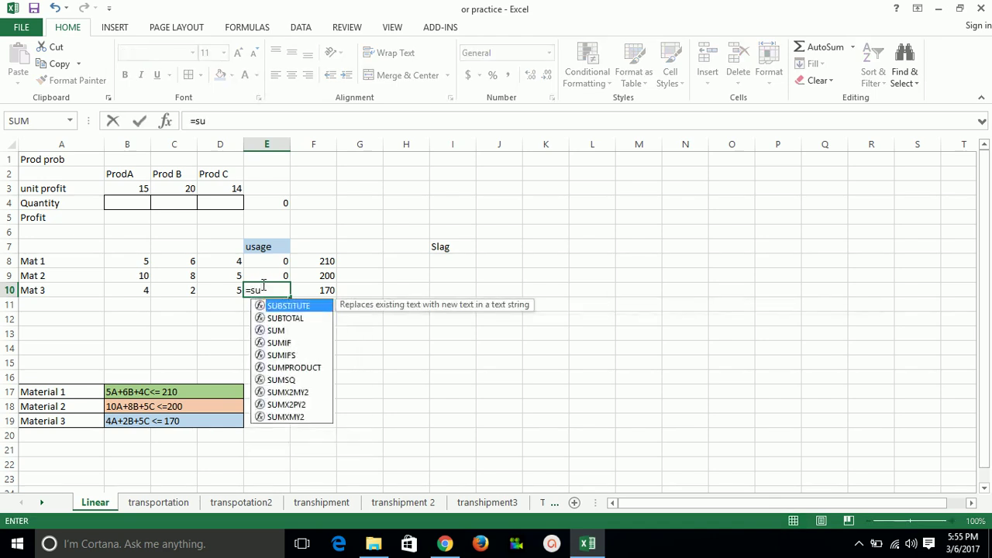
{"action": "type", "text": "m"}
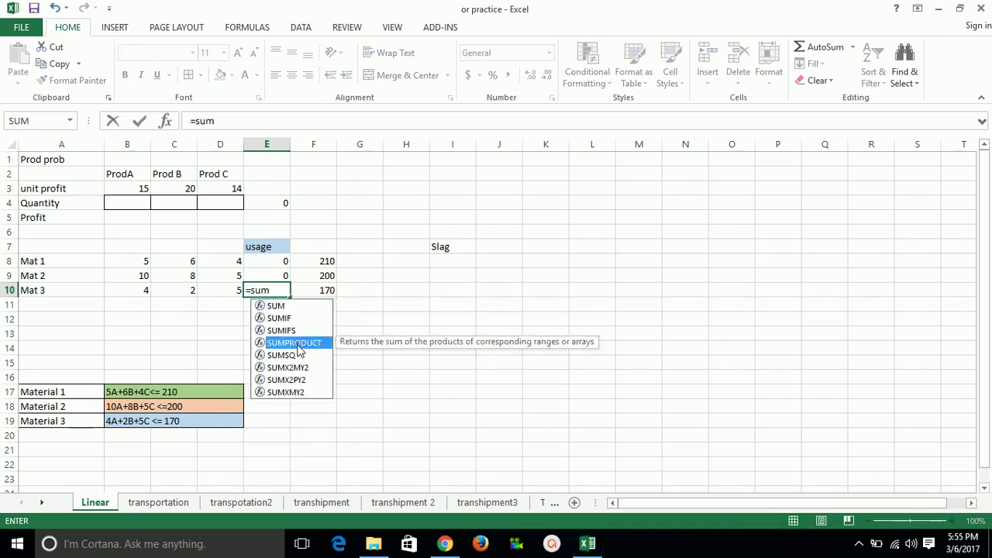
{"action": "double_click", "coordinate": [297, 345]}
{"action": "left_click_drag", "start_coordinate": [123, 203], "coordinate": [220, 208]}
{"action": "type", "text": ","}
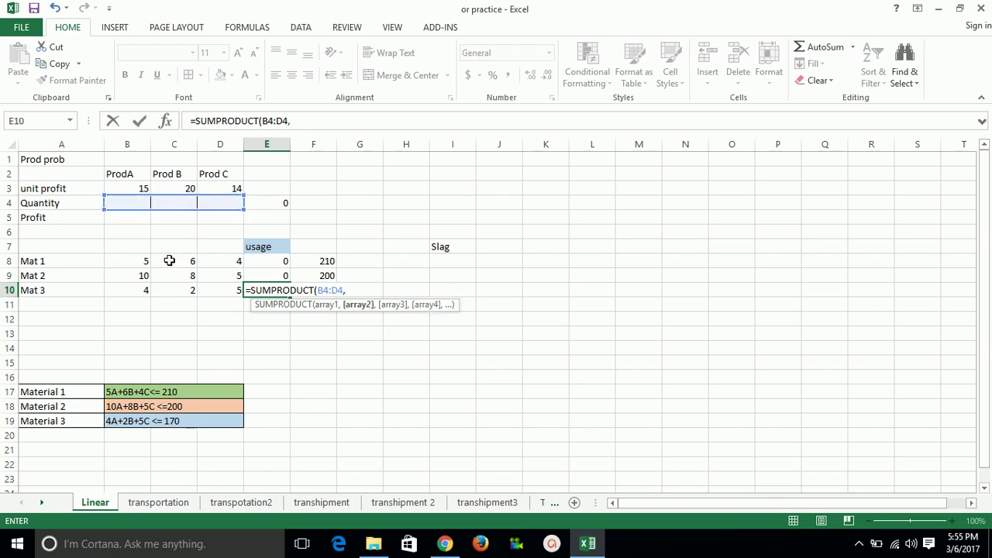
{"action": "left_click_drag", "start_coordinate": [129, 290], "coordinate": [222, 289]}
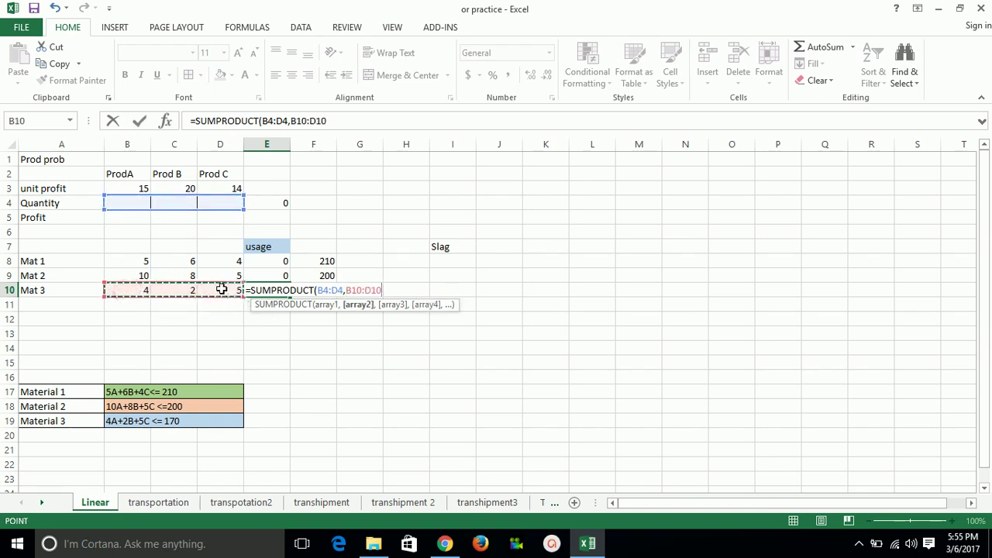
{"action": "key", "text": "Return"}
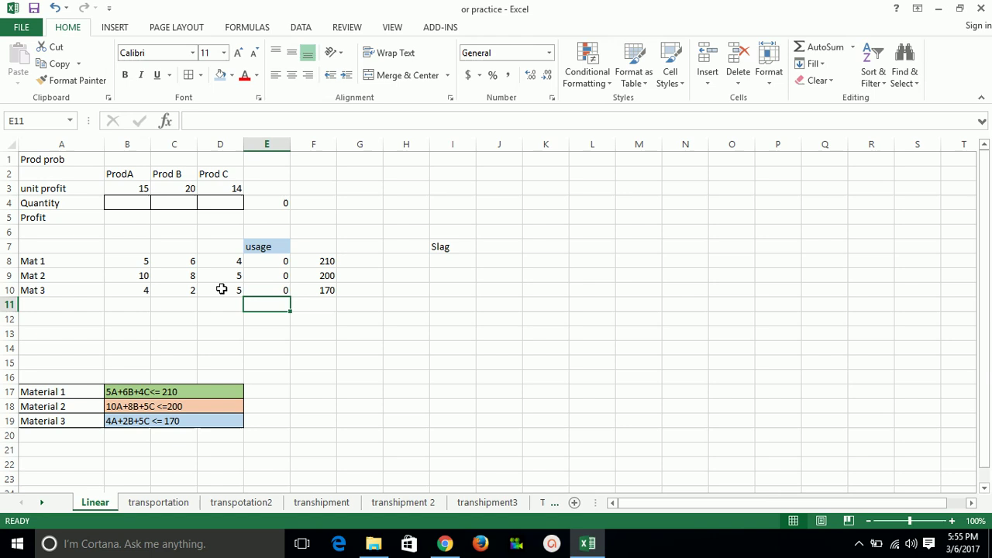
{"action": "left_click", "coordinate": [267, 260]}
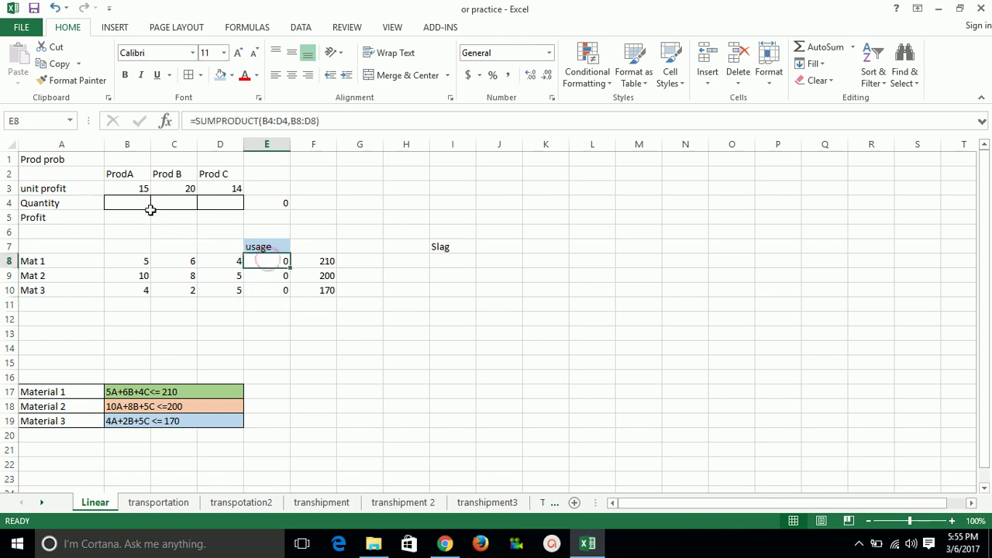
{"action": "left_click_drag", "start_coordinate": [267, 259], "coordinate": [268, 287]}
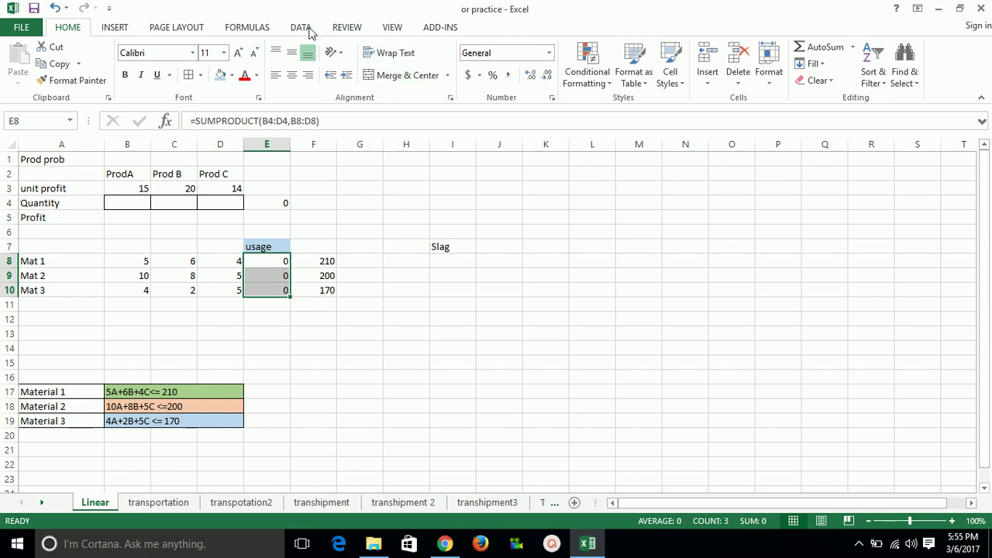
Step: Confirm Solver Add-in and Analysis ToolPak are enabled in Excel Options' Add-ins manager
{"action": "left_click", "coordinate": [308, 29]}
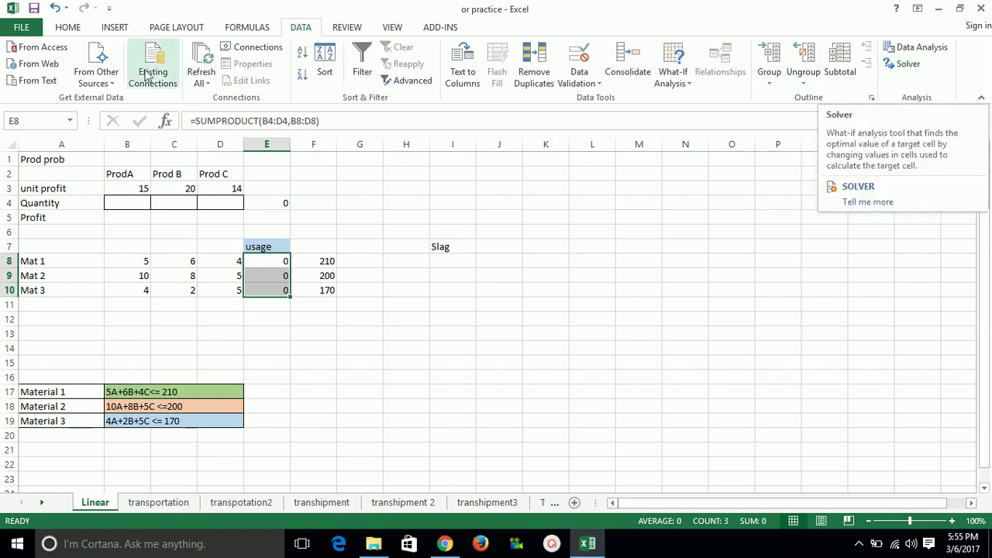
{"action": "left_click", "coordinate": [38, 31]}
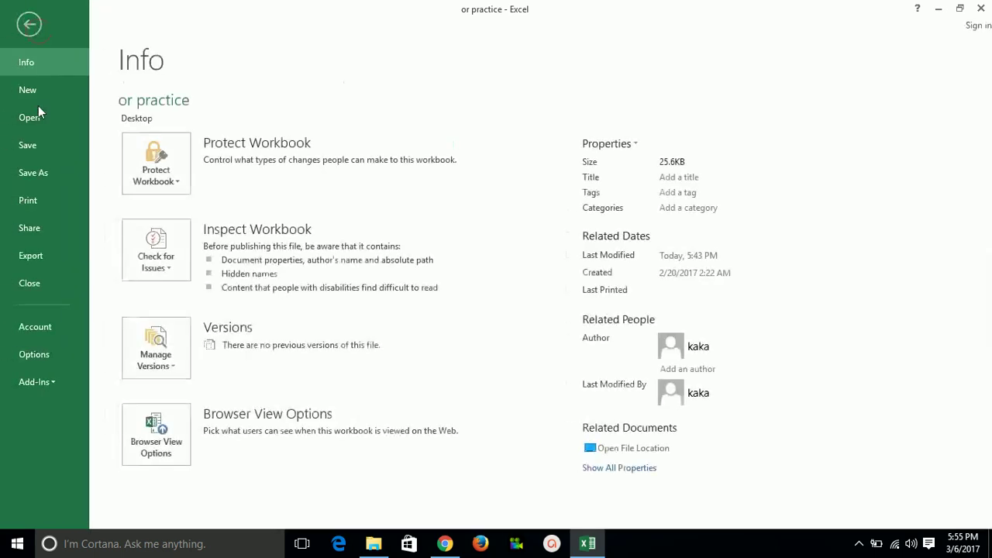
{"action": "left_click", "coordinate": [34, 354]}
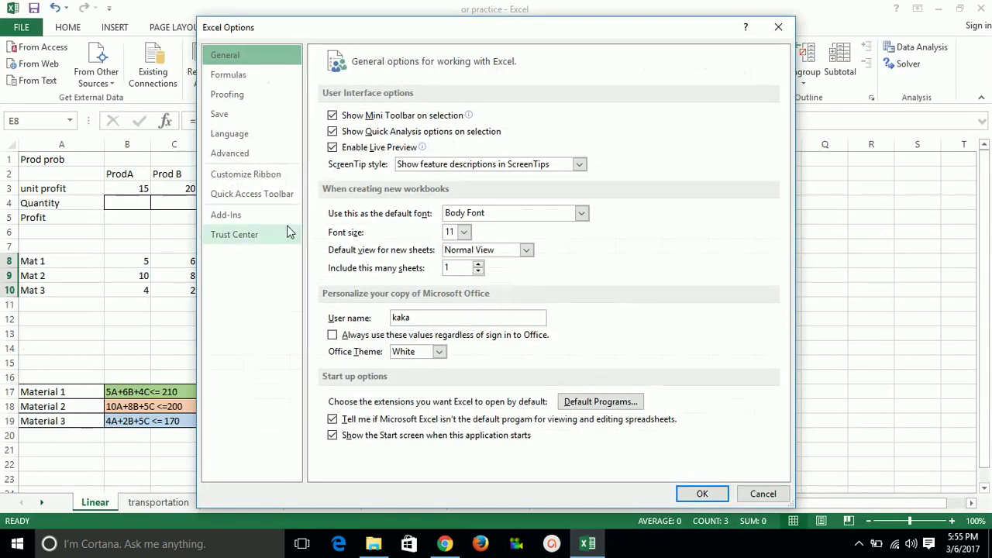
{"action": "left_click", "coordinate": [229, 216]}
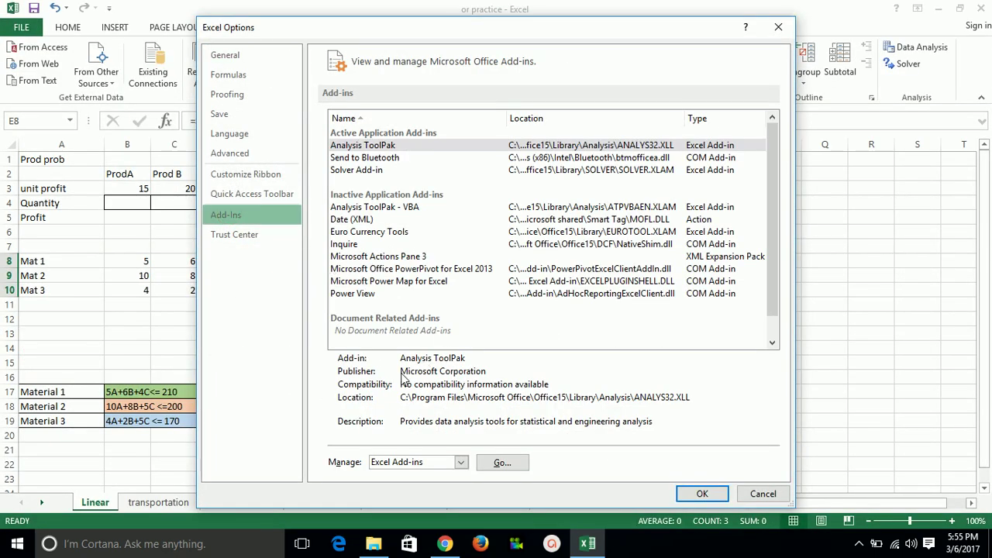
{"action": "left_click", "coordinate": [500, 465]}
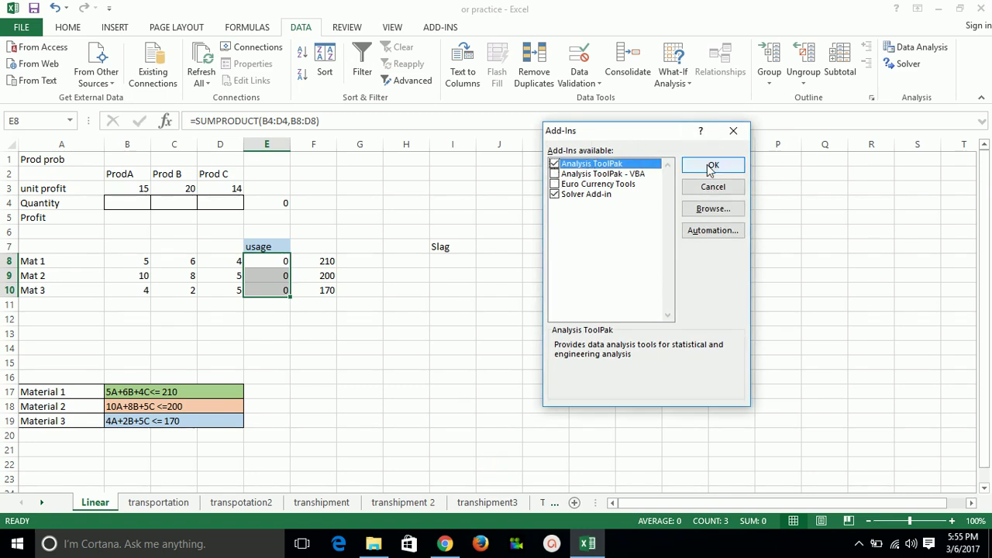
{"action": "left_click", "coordinate": [733, 133]}
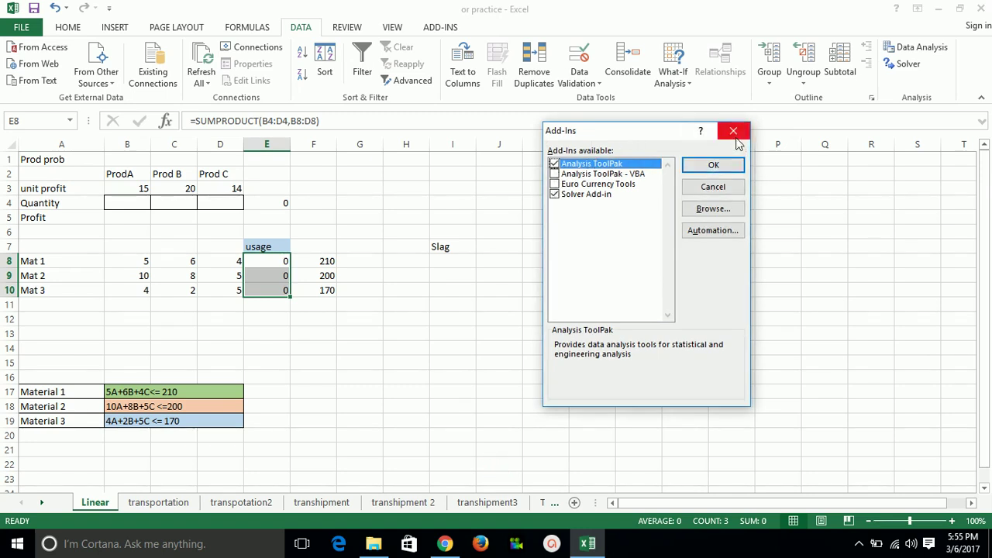
Step: Open Solver and clear the old objective cell and variable cell range
{"action": "left_click", "coordinate": [912, 65]}
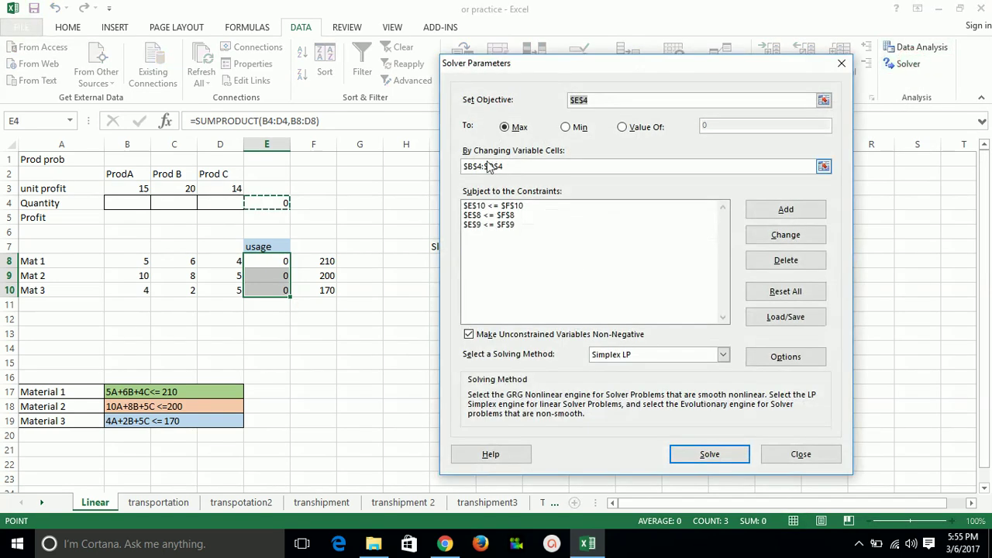
{"action": "key", "text": "BackSpace"}
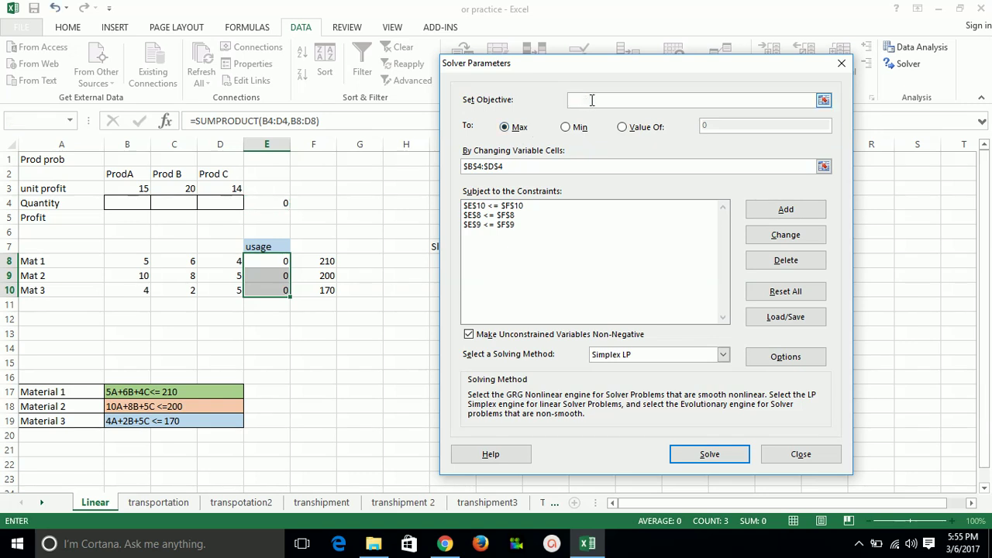
{"action": "left_click", "coordinate": [517, 165]}
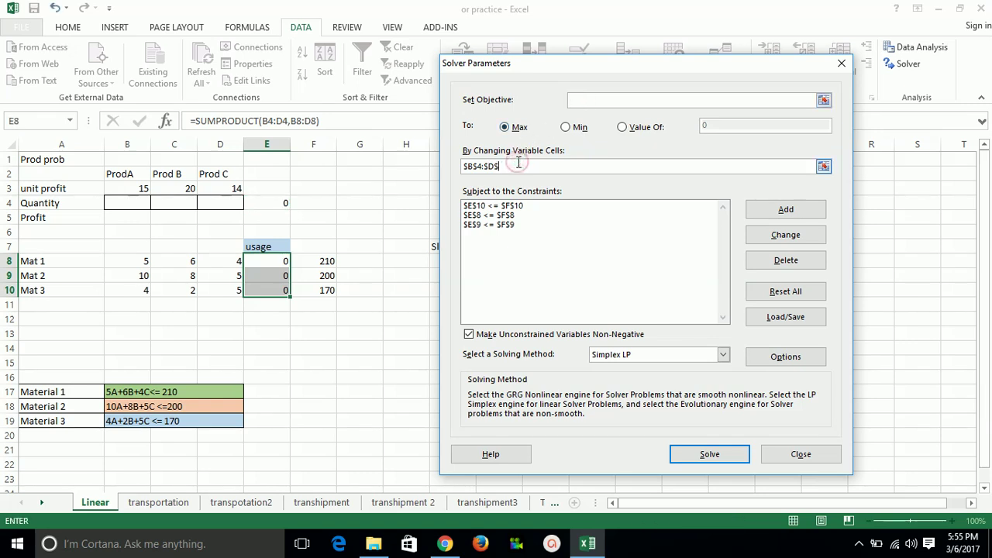
{"action": "key", "text": "BackSpace"}
{"action": "key", "text": "BackSpace"}
{"action": "key", "text": "BackSpace"}
{"action": "key", "text": "BackSpace"}
{"action": "key", "text": "BackSpace"}
{"action": "key", "text": "BackSpace"}
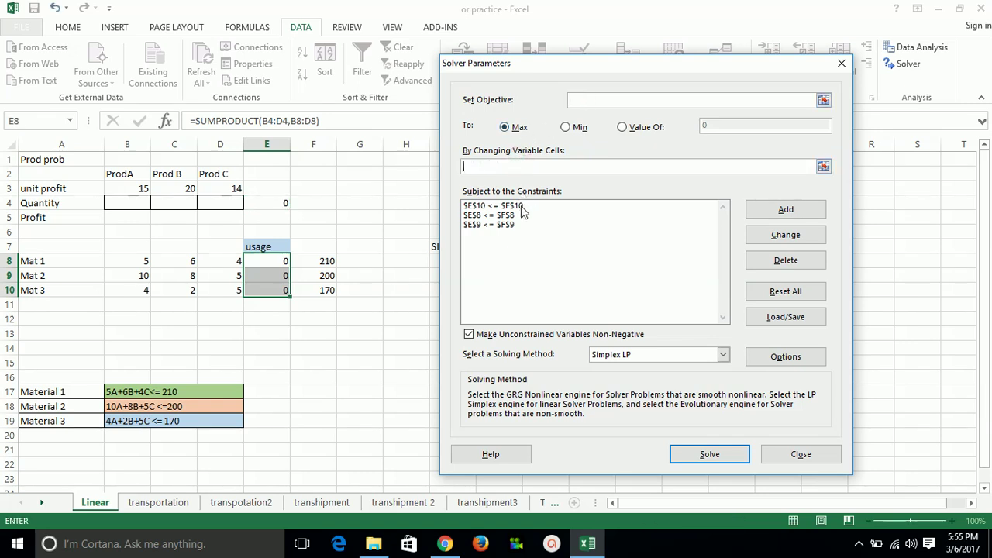
Step: Delete the three old E8, E9 and E10 constraints from Solver
{"action": "left_click", "coordinate": [522, 208]}
{"action": "left_click", "coordinate": [778, 267]}
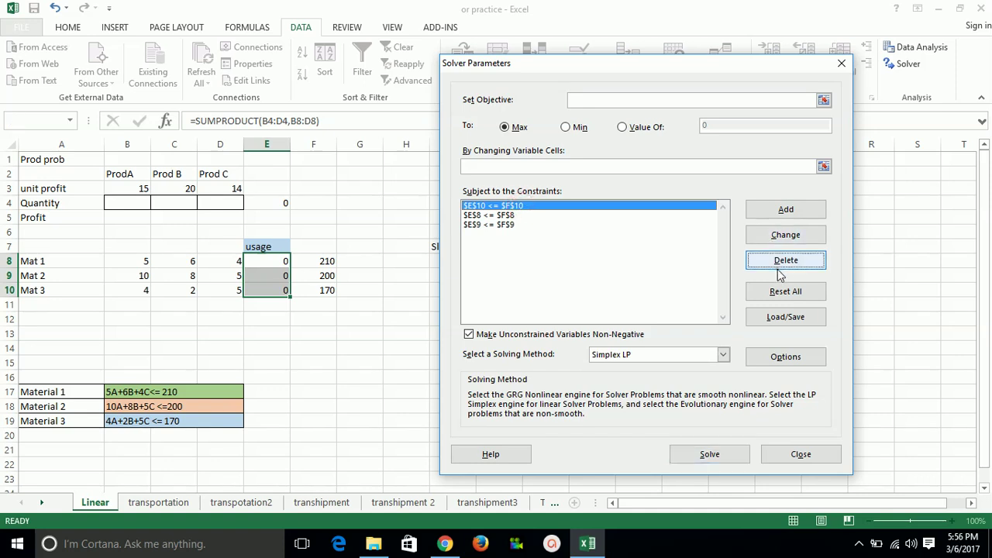
{"action": "left_click", "coordinate": [507, 206]}
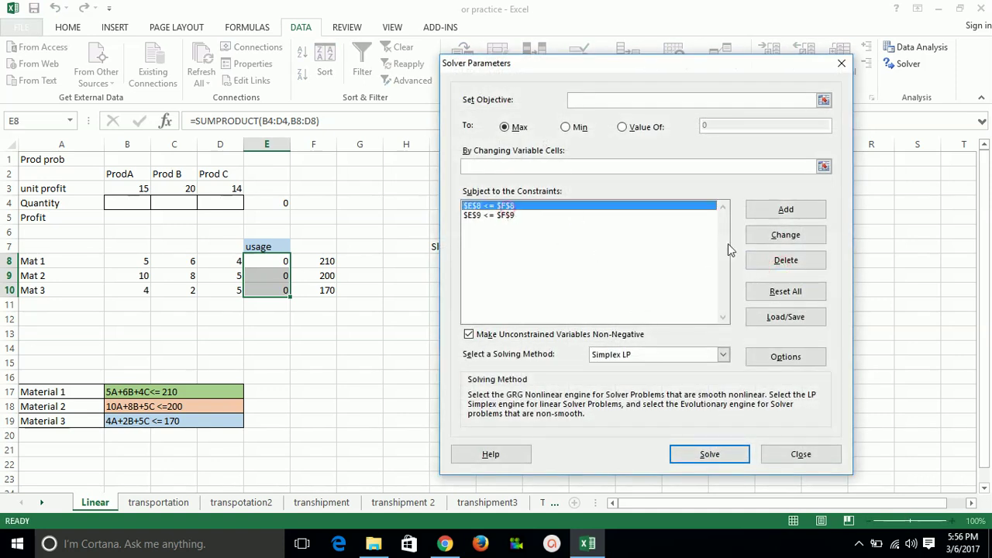
{"action": "left_click", "coordinate": [753, 256]}
{"action": "left_click", "coordinate": [499, 207]}
{"action": "left_click", "coordinate": [765, 265]}
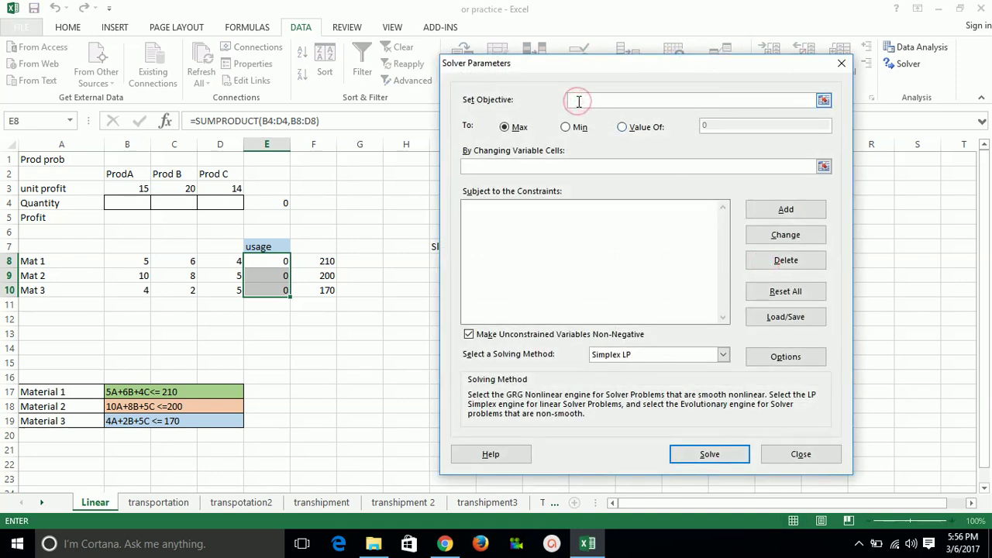
Step: Set Solver's objective to $E$4 on Max, with variable cells $B$4:$D$4
{"action": "left_click", "coordinate": [266, 203]}
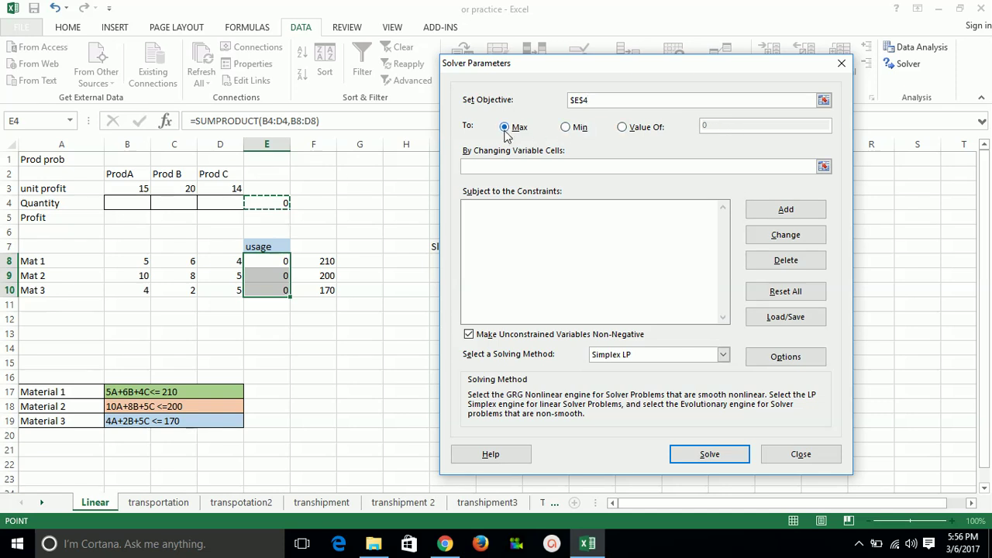
{"action": "left_click", "coordinate": [566, 129]}
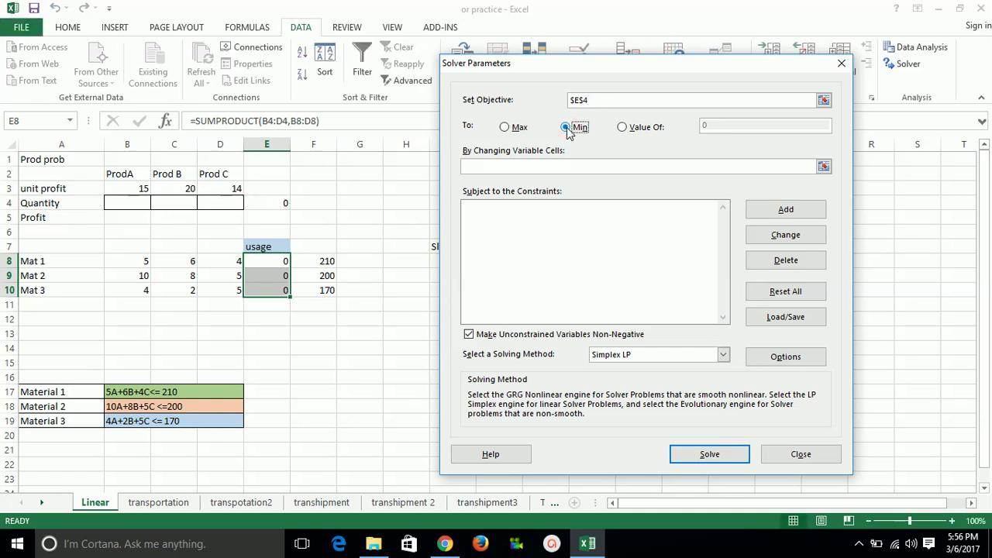
{"action": "left_click", "coordinate": [503, 128]}
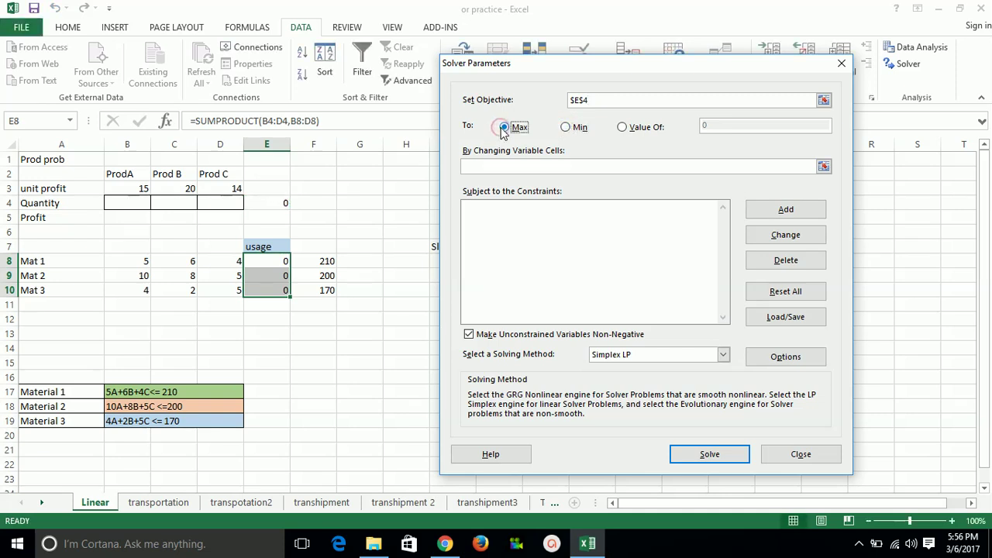
{"action": "left_click", "coordinate": [562, 166]}
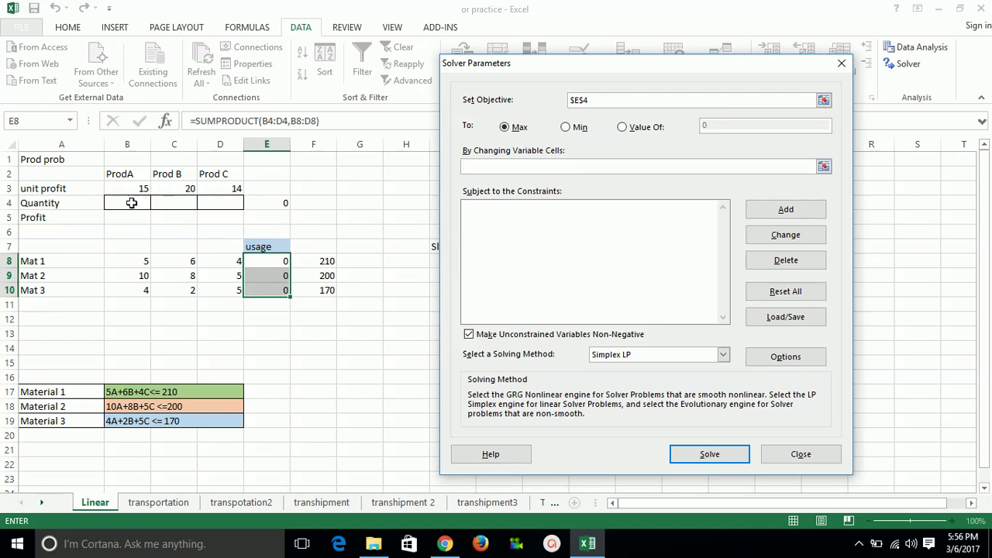
{"action": "left_click_drag", "start_coordinate": [133, 201], "coordinate": [211, 202]}
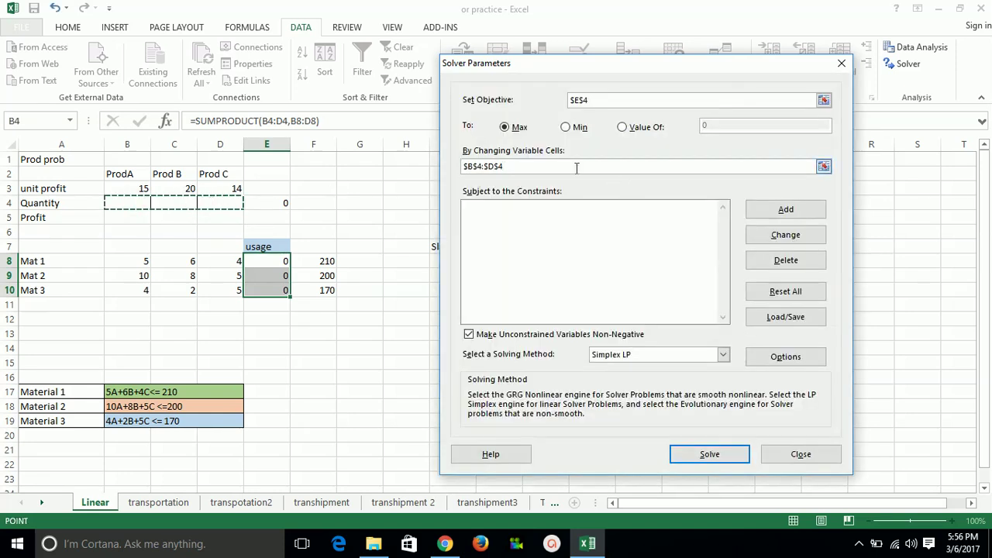
Step: Add the Mat 1 constraint $E$8 <= $F$8
{"action": "left_click", "coordinate": [578, 223]}
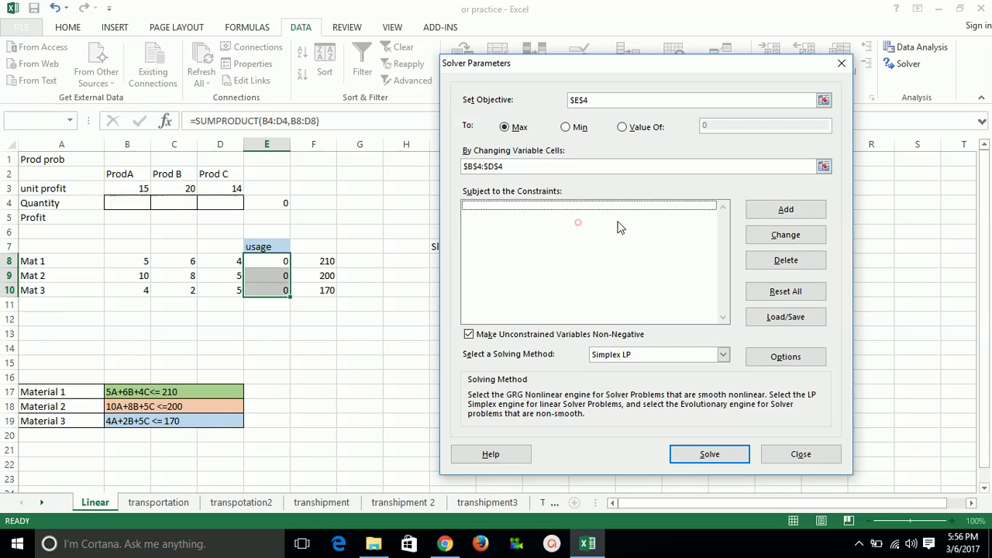
{"action": "left_click", "coordinate": [794, 210]}
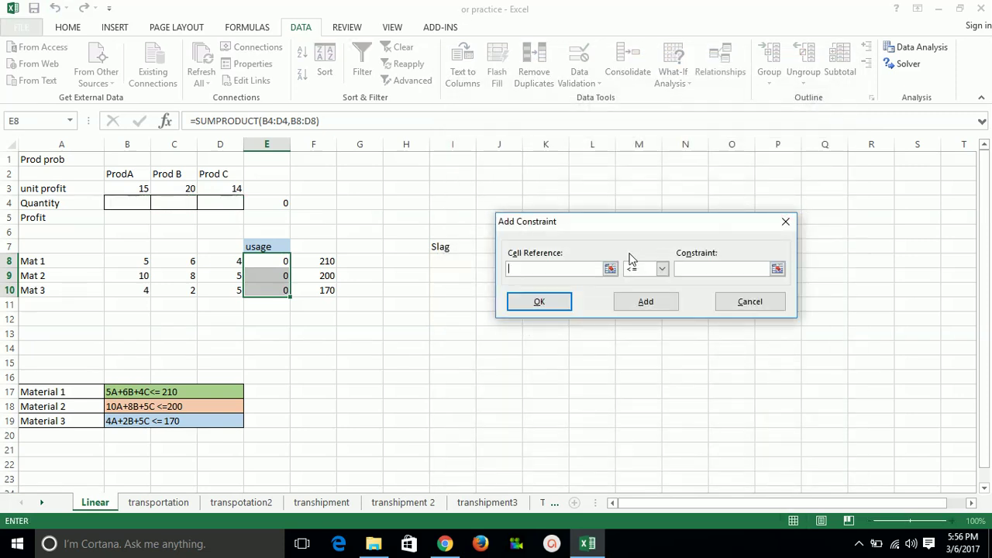
{"action": "left_click", "coordinate": [721, 302]}
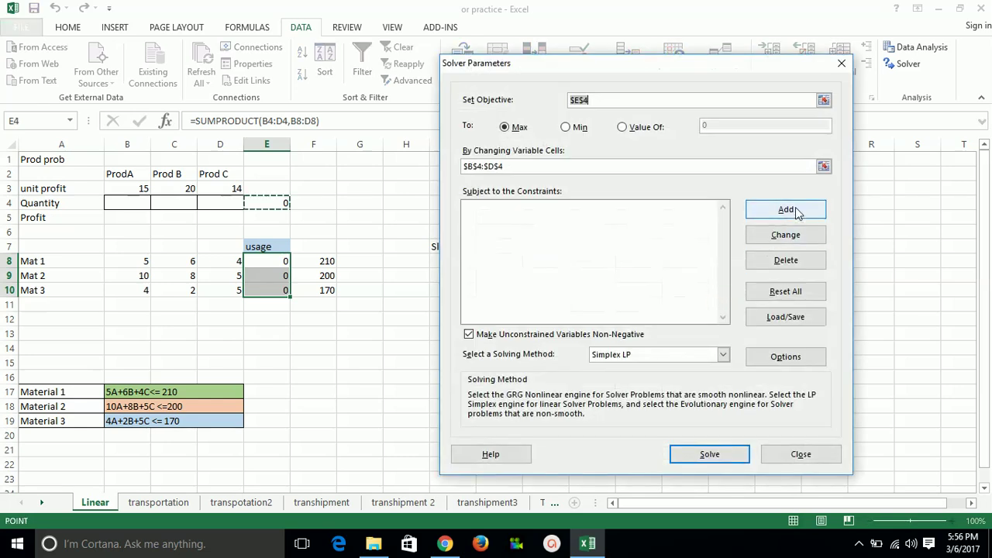
{"action": "left_click", "coordinate": [795, 209]}
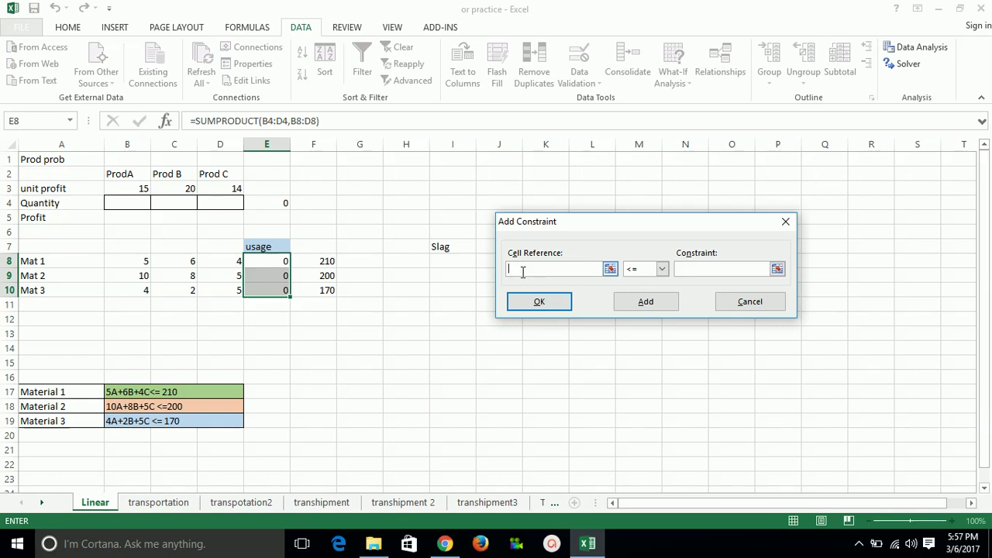
{"action": "left_click", "coordinate": [271, 261]}
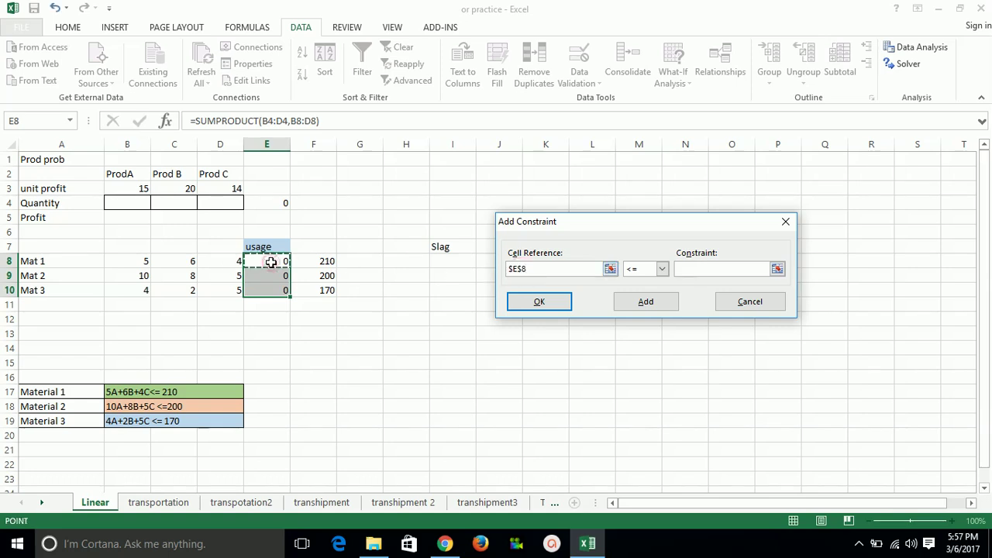
{"action": "left_click", "coordinate": [705, 268]}
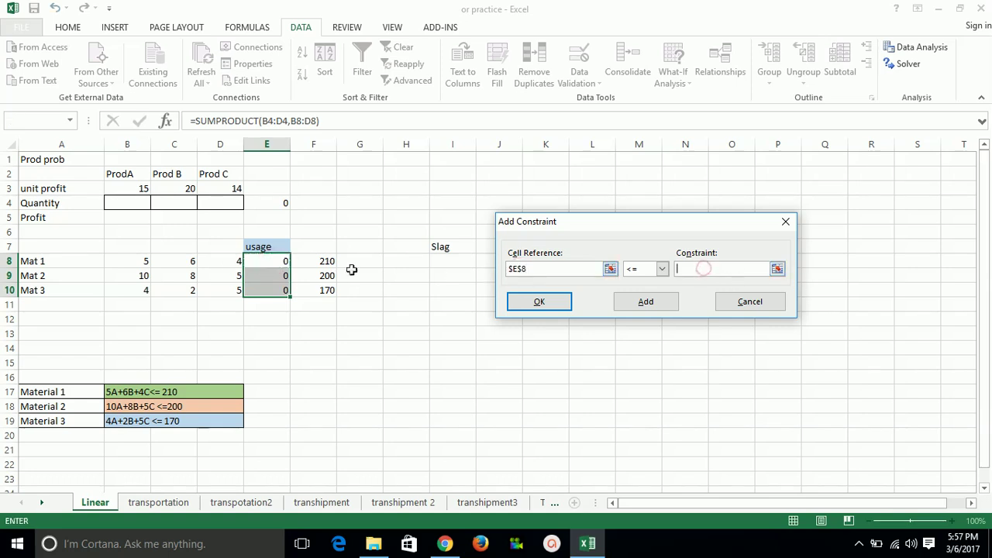
{"action": "left_click", "coordinate": [310, 262]}
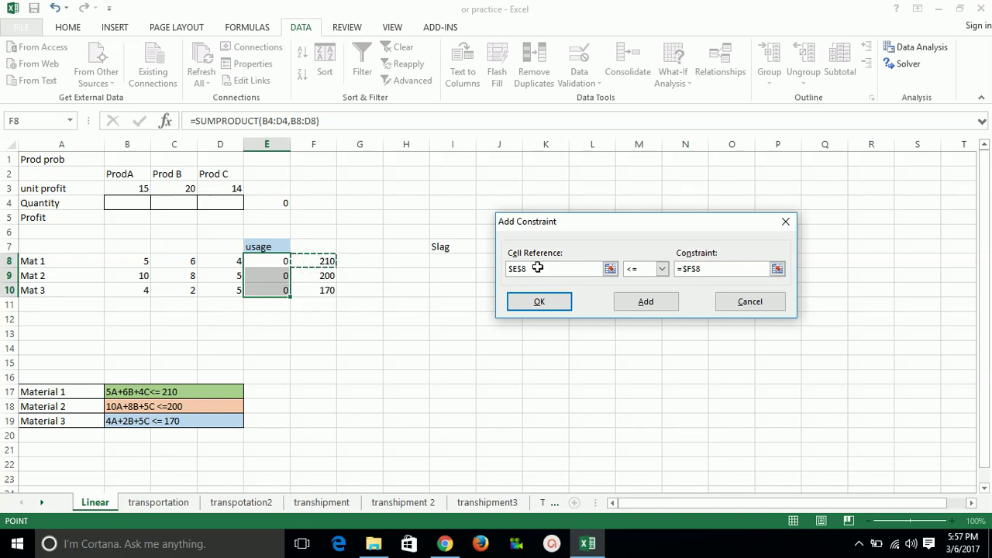
{"action": "left_click", "coordinate": [646, 302]}
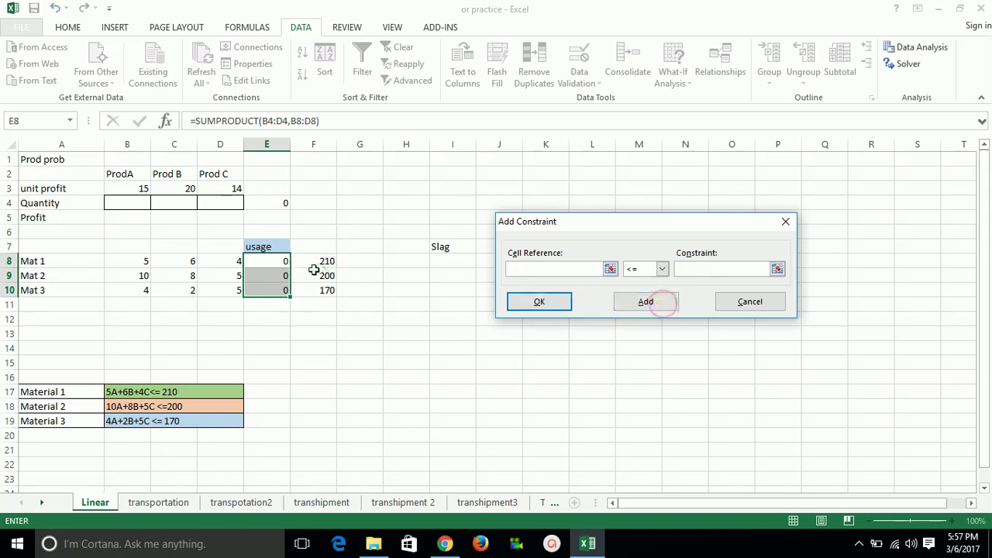
Step: Add the constraints $E$9 <= $F$9 and $E$10 <= $F$10
{"action": "left_click", "coordinate": [275, 276]}
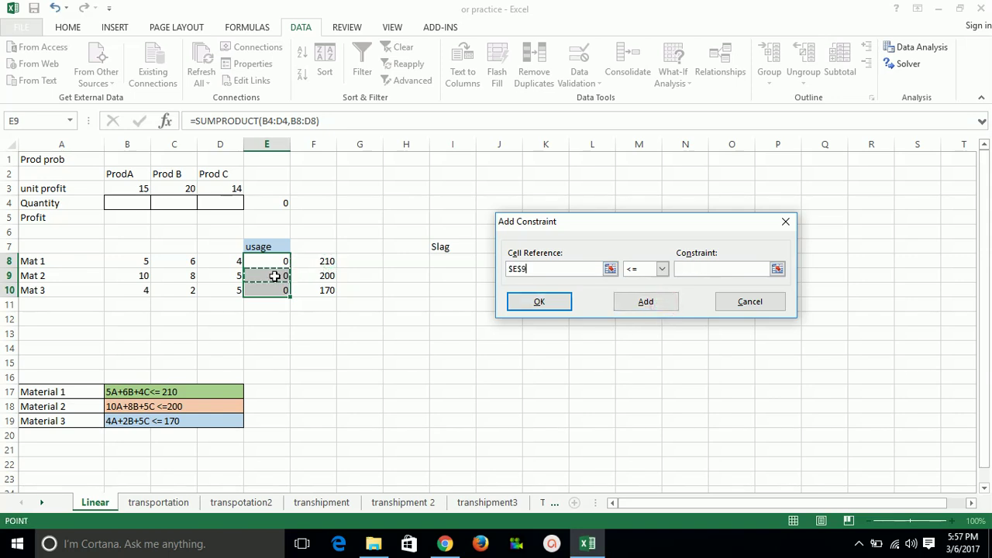
{"action": "left_click", "coordinate": [704, 268]}
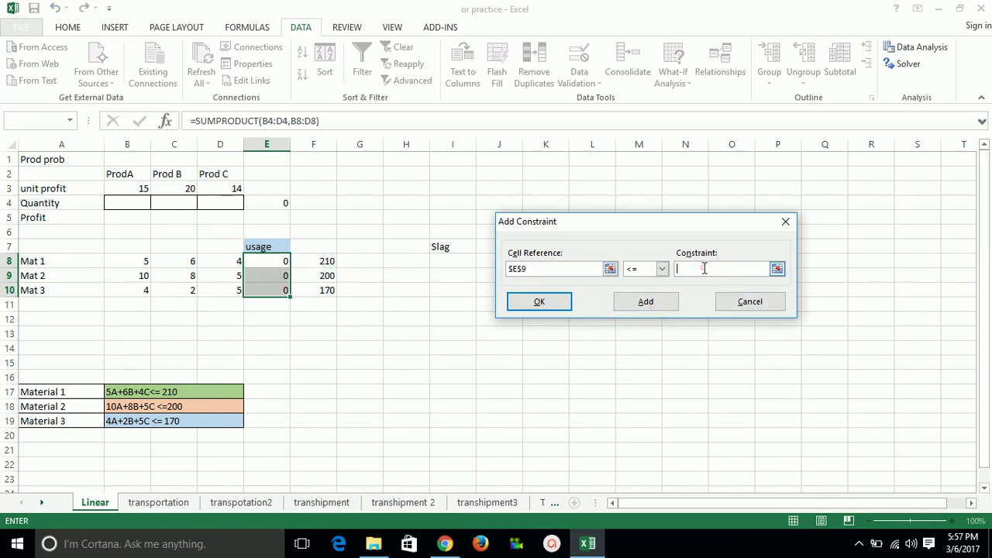
{"action": "left_click", "coordinate": [312, 278]}
{"action": "left_click", "coordinate": [642, 302]}
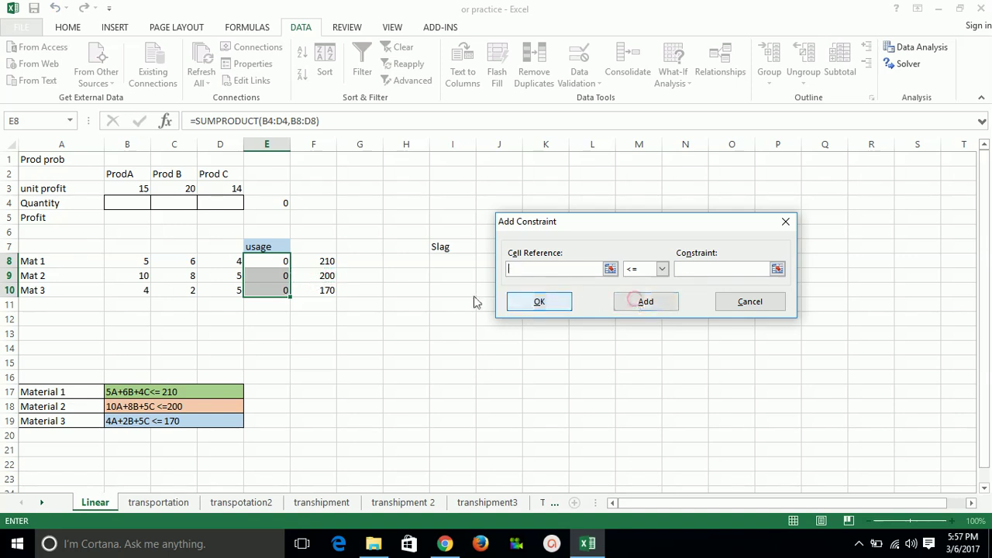
{"action": "left_click", "coordinate": [274, 291]}
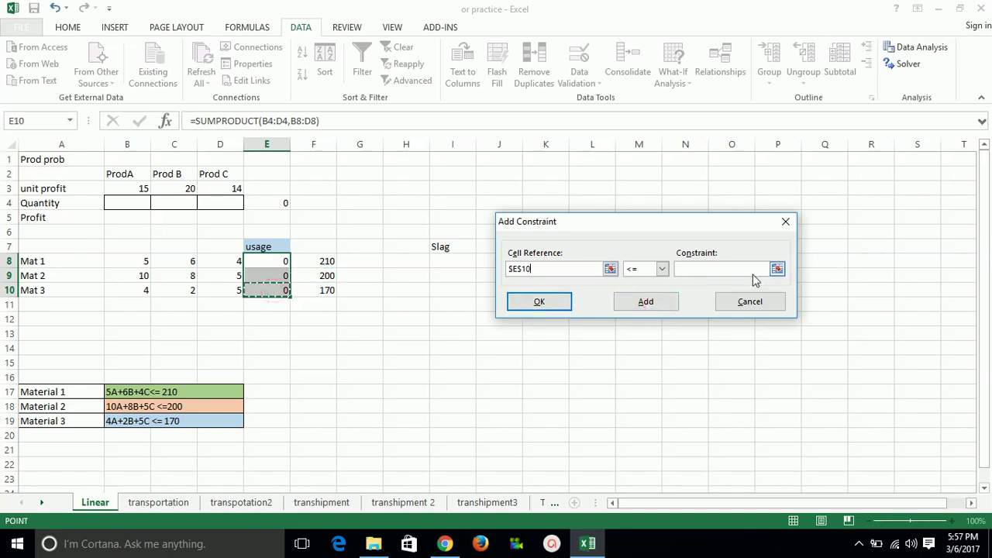
{"action": "left_click", "coordinate": [729, 269]}
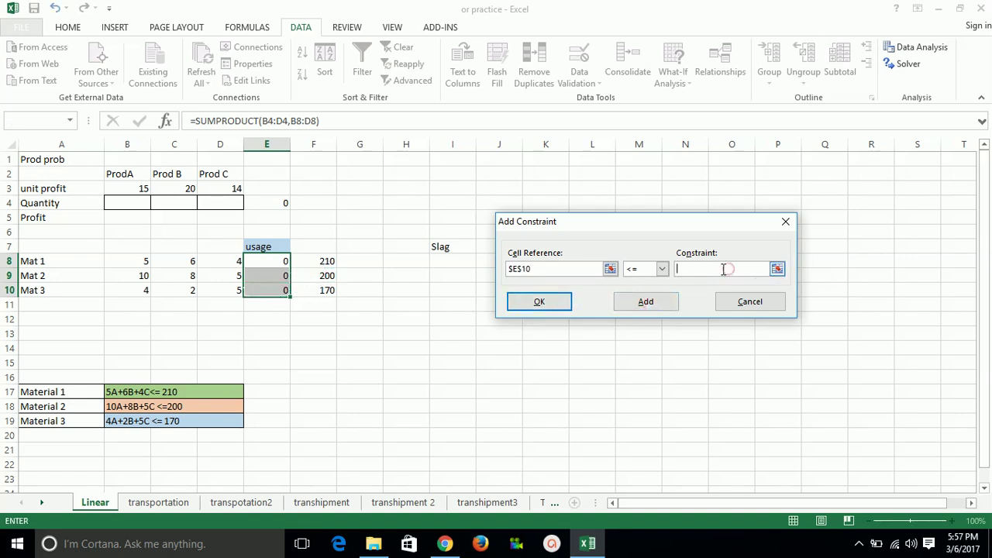
{"action": "left_click", "coordinate": [320, 292]}
{"action": "left_click", "coordinate": [536, 302]}
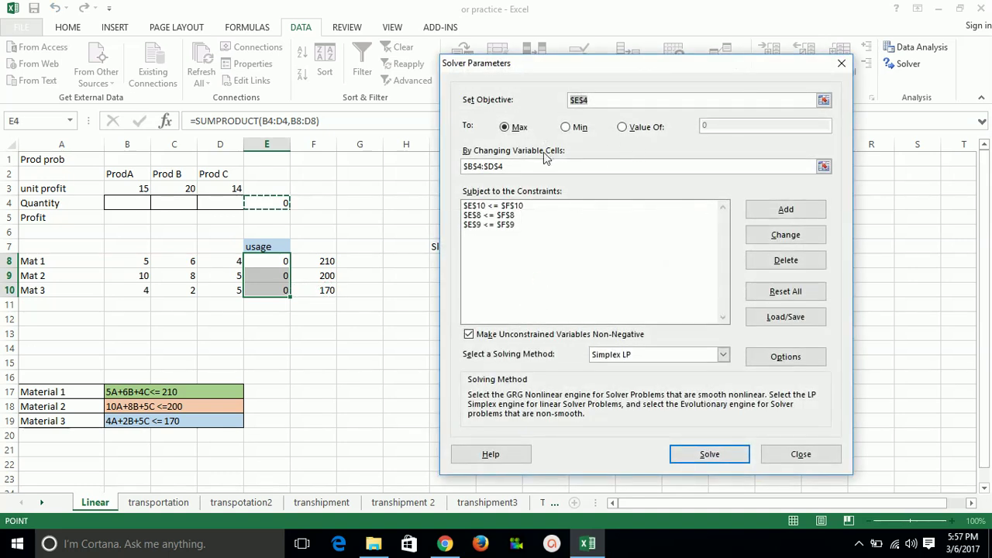
Step: Solve with Simplex LP, keeping quantities 0, 5, 32 and Answer, Sensitivity, Limits reports
{"action": "left_click", "coordinate": [722, 354]}
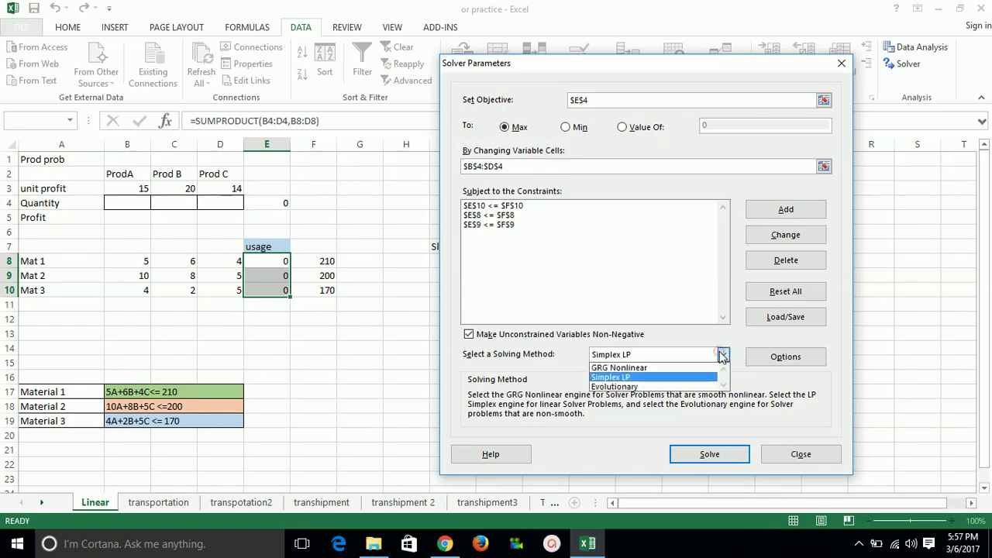
{"action": "left_click", "coordinate": [626, 378]}
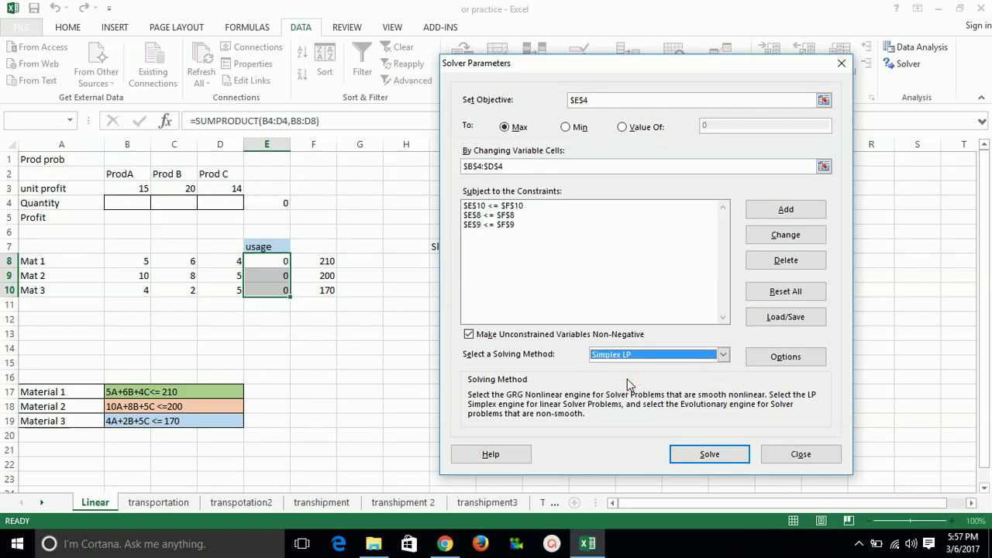
{"action": "left_click", "coordinate": [709, 455]}
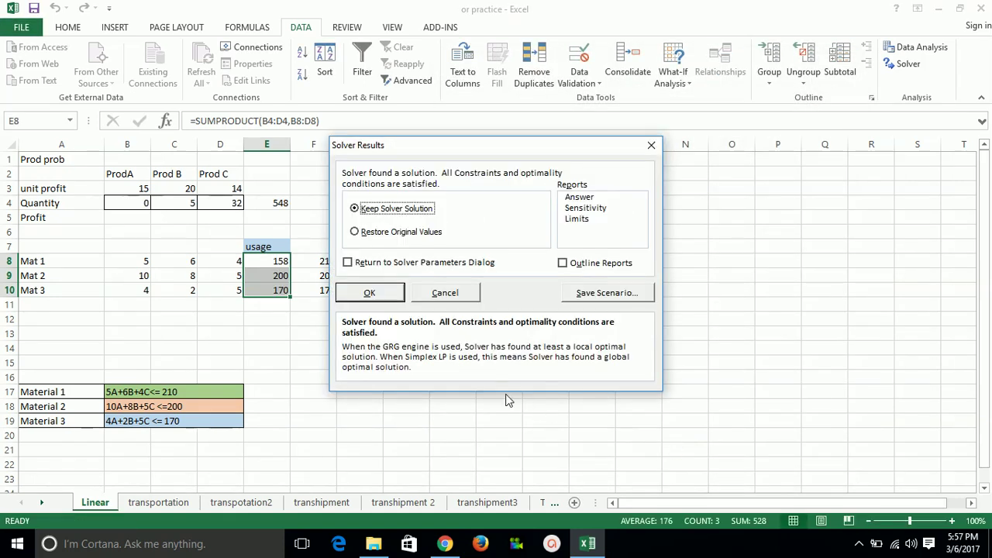
{"action": "left_click", "coordinate": [580, 196]}
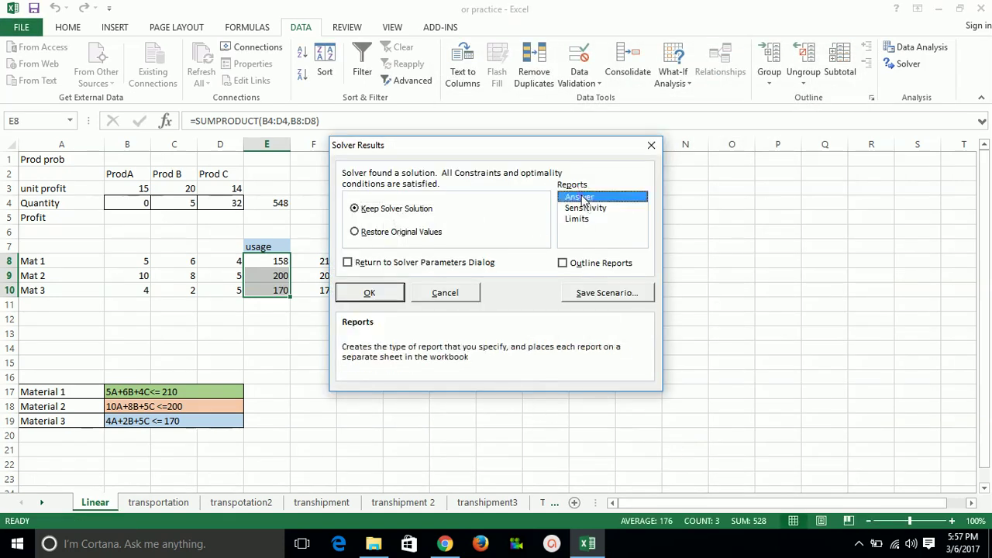
{"action": "left_click", "coordinate": [597, 209]}
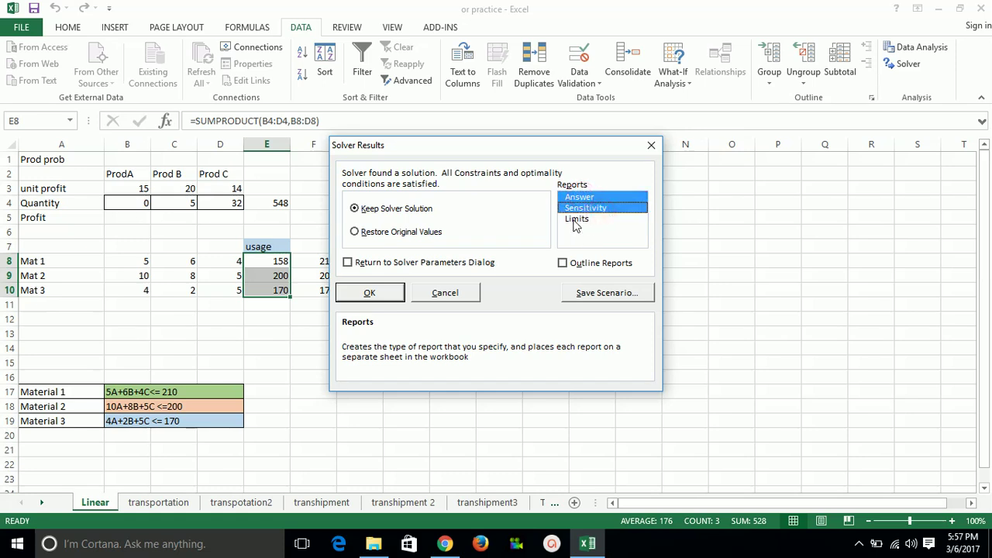
{"action": "left_click", "coordinate": [575, 219]}
{"action": "left_click", "coordinate": [375, 291]}
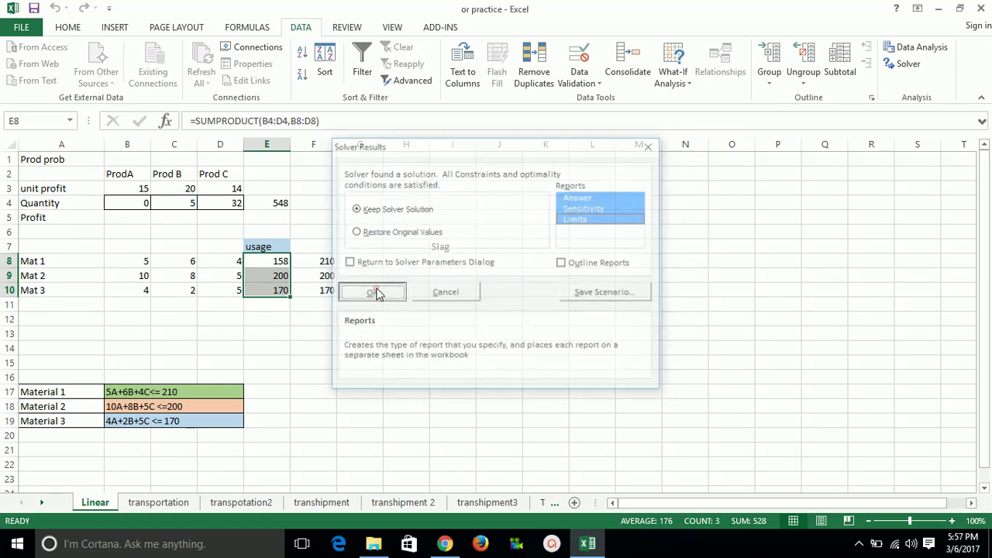
{"action": "left_click", "coordinate": [264, 204]}
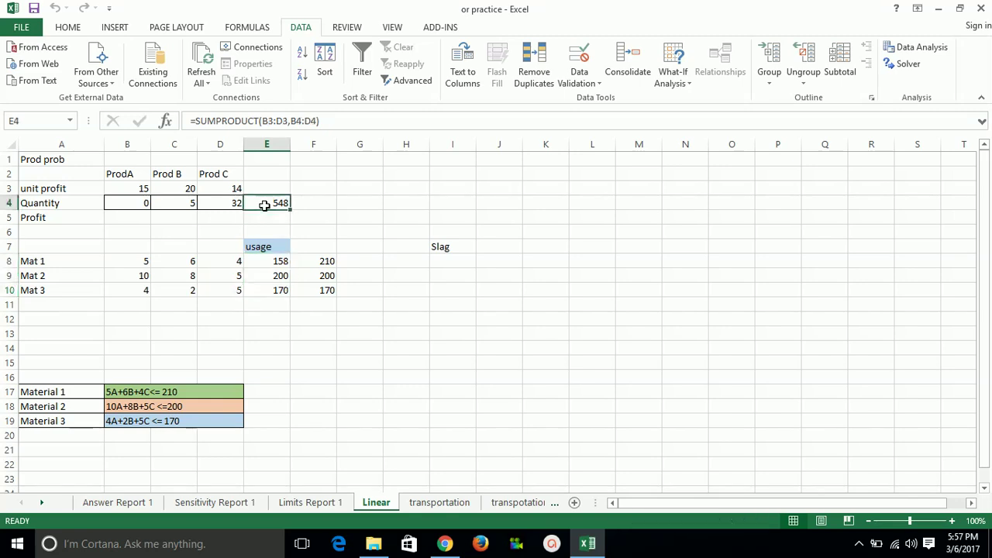
{"action": "left_click", "coordinate": [132, 204]}
{"action": "left_click", "coordinate": [181, 206]}
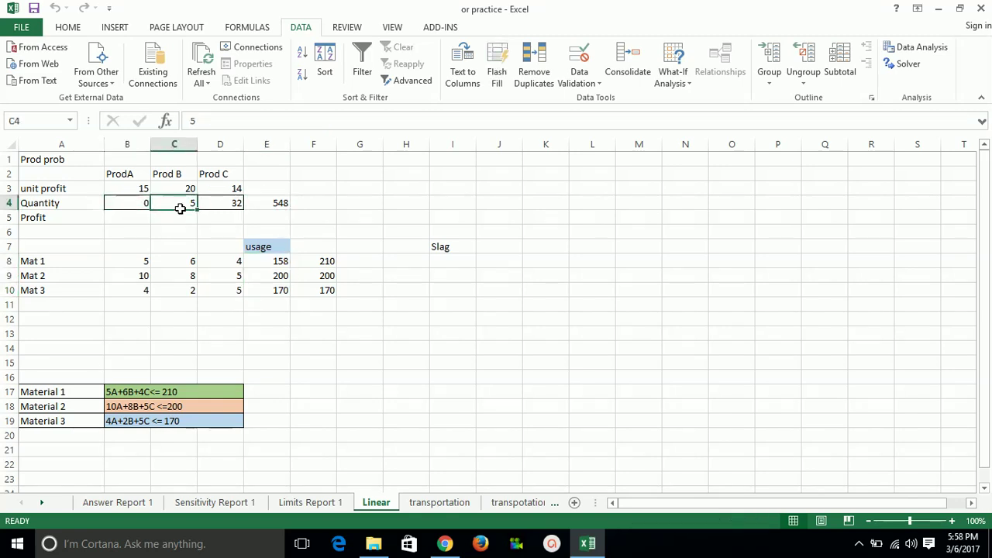
{"action": "left_click", "coordinate": [231, 203]}
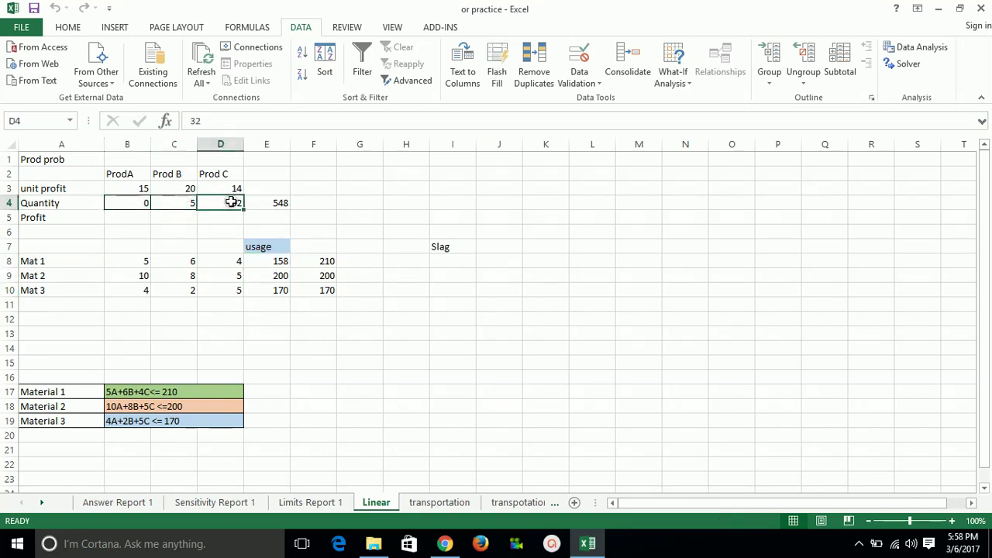
{"action": "left_click", "coordinate": [275, 205]}
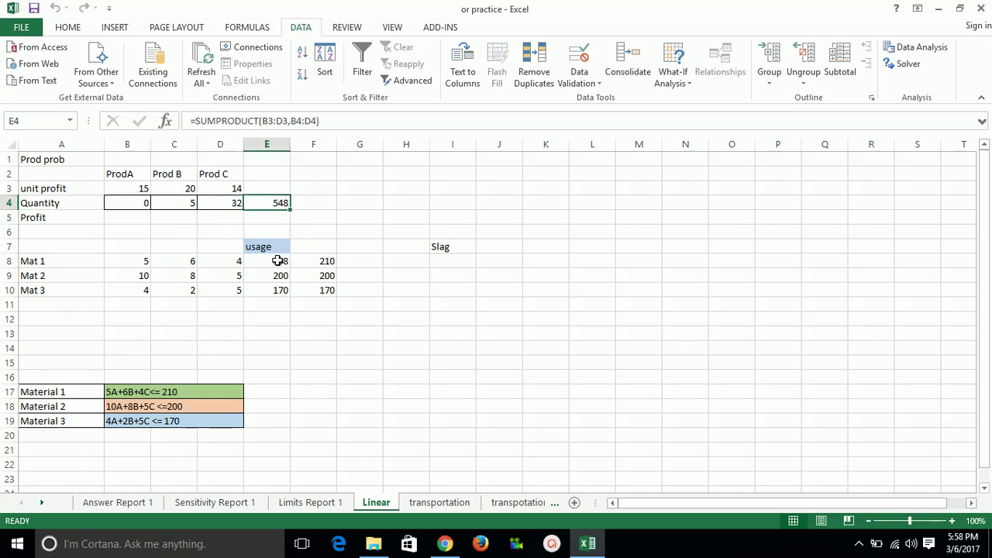
{"action": "left_click_drag", "start_coordinate": [279, 261], "coordinate": [276, 289]}
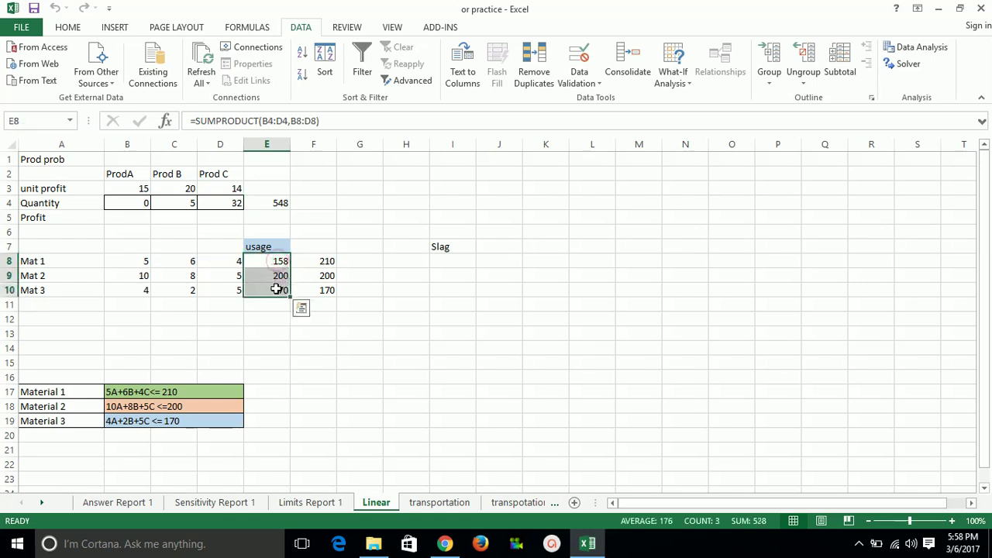
Step: Enter =F8-E8 in I8, fill to I10 (slack 52, 0, 0), then view Limits Report 1
{"action": "left_click", "coordinate": [446, 263]}
{"action": "type", "text": "="}
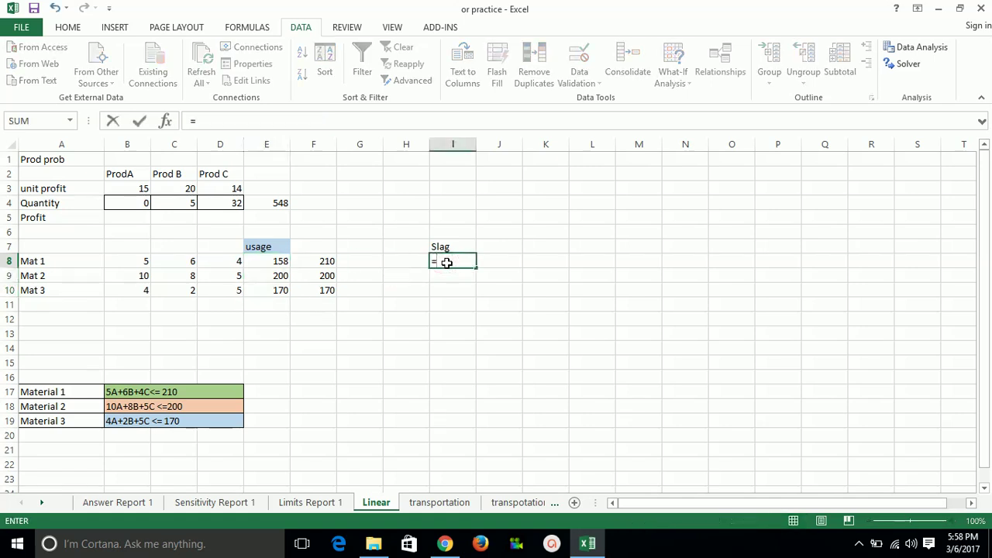
{"action": "left_click", "coordinate": [313, 261]}
{"action": "type", "text": "-"}
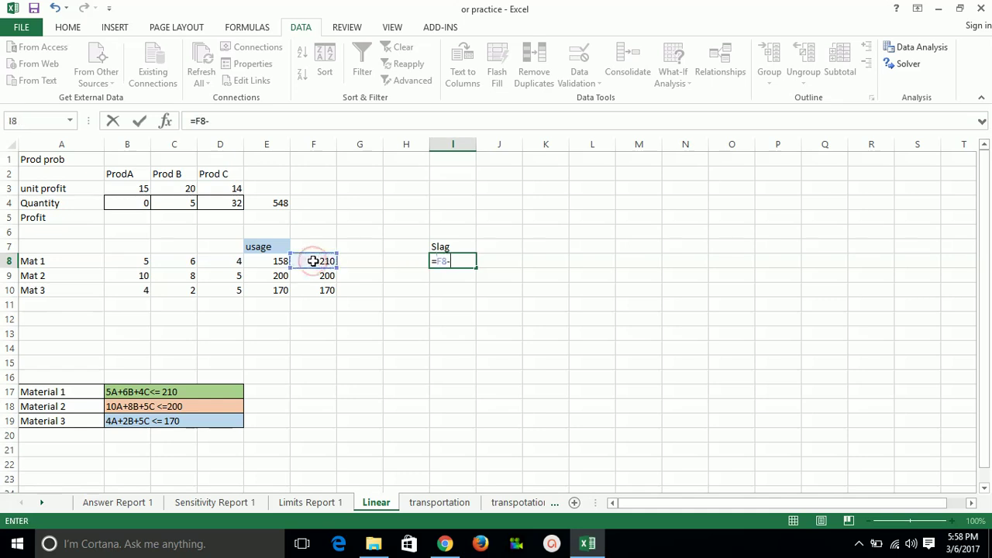
{"action": "left_click", "coordinate": [275, 262]}
{"action": "key", "text": "Return"}
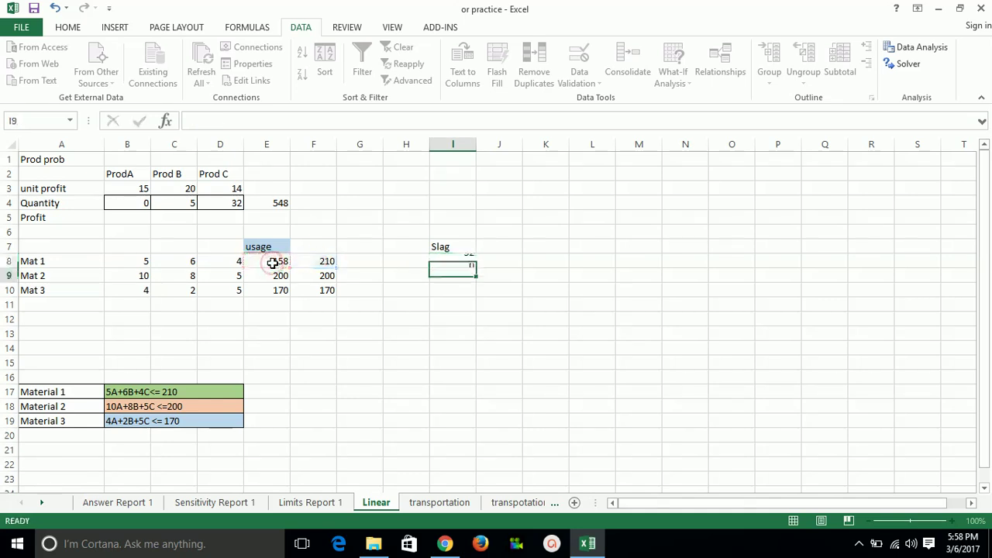
{"action": "left_click", "coordinate": [443, 262]}
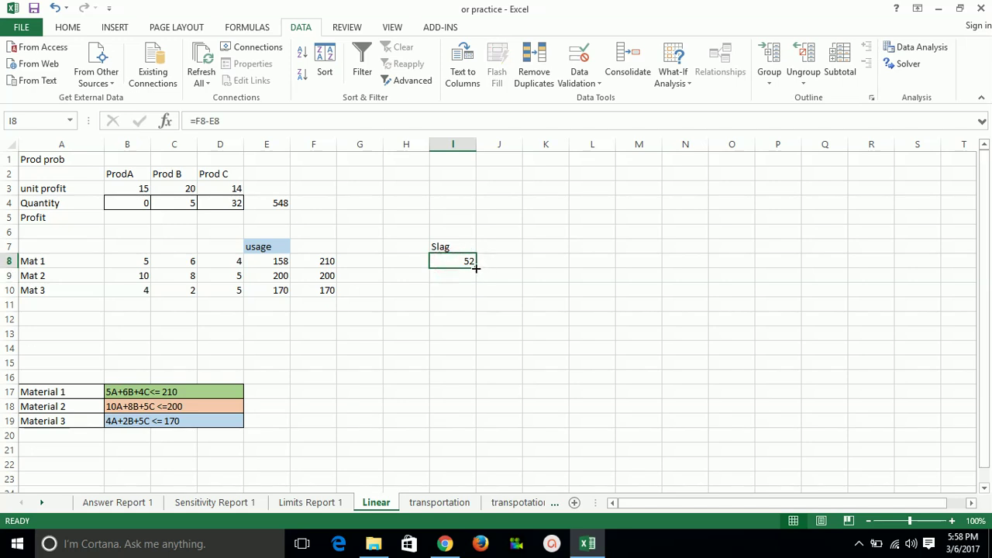
{"action": "left_click_drag", "start_coordinate": [475, 269], "coordinate": [473, 292]}
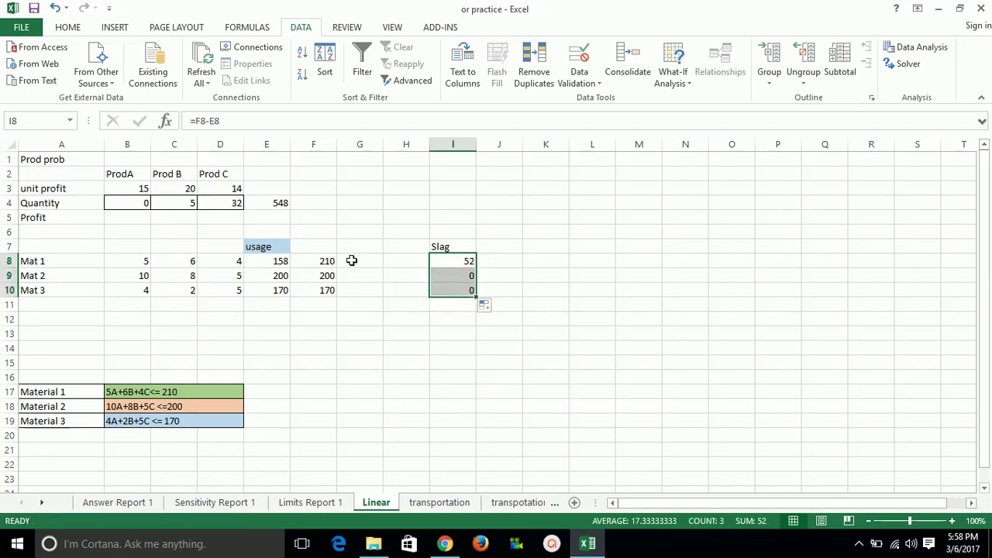
{"action": "left_click", "coordinate": [273, 203]}
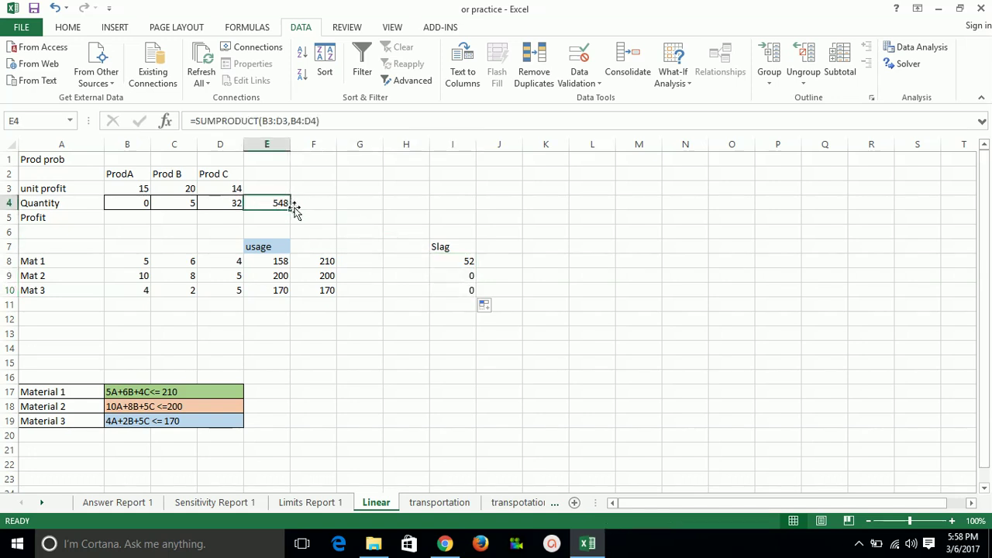
{"action": "left_click", "coordinate": [314, 504]}
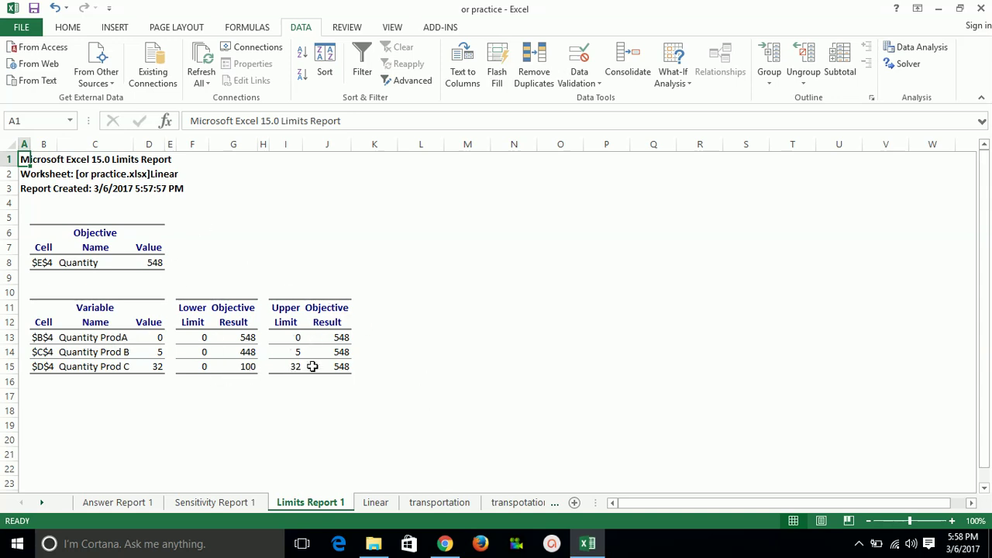
Step: Display the Answer Report 1 constraints table: Mat 1 not binding with slack 52, Mat 2 and Mat 3 binding
{"action": "left_click", "coordinate": [232, 502]}
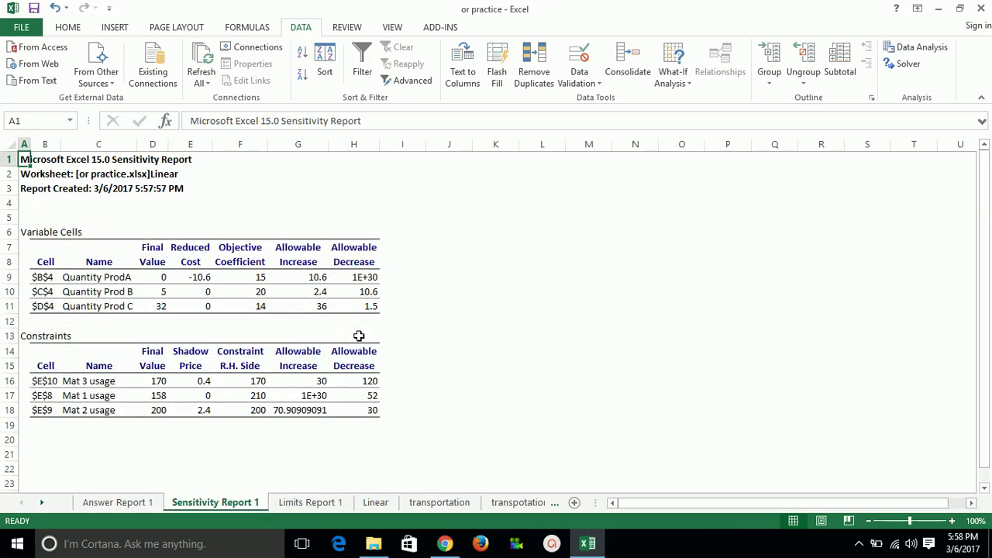
{"action": "left_click", "coordinate": [118, 502]}
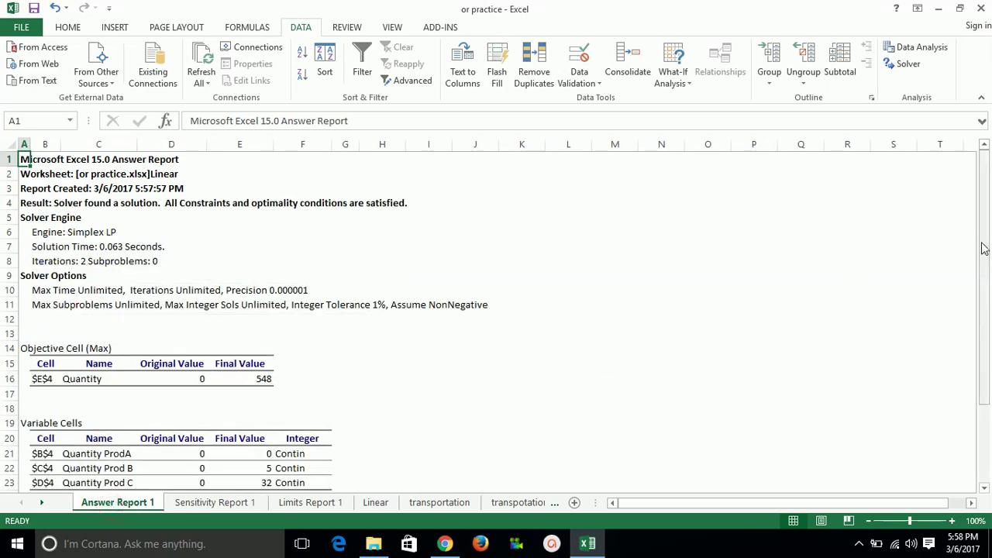
{"action": "left_click_drag", "start_coordinate": [982, 250], "coordinate": [985, 322]}
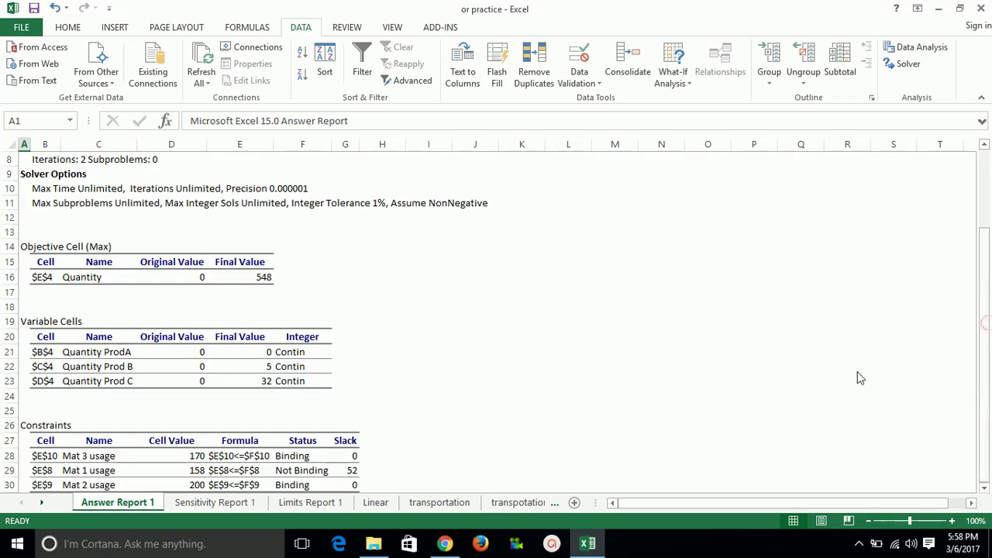